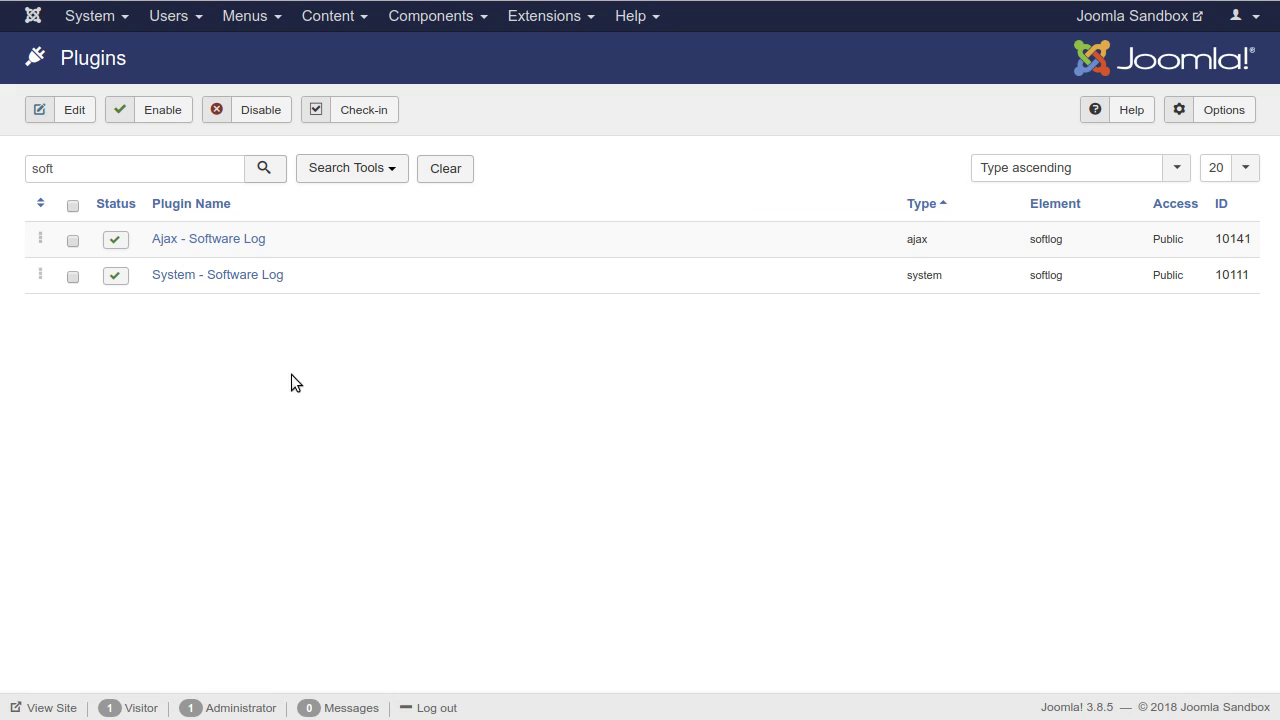
# Open the System - Software Log plugin's settings from the filtered plugin list.
pyautogui.moveTo(290, 276); pyautogui.dragTo(150, 277)
pyautogui.click(177, 429)
pyautogui.moveTo(270, 240); pyautogui.dragTo(150, 240)
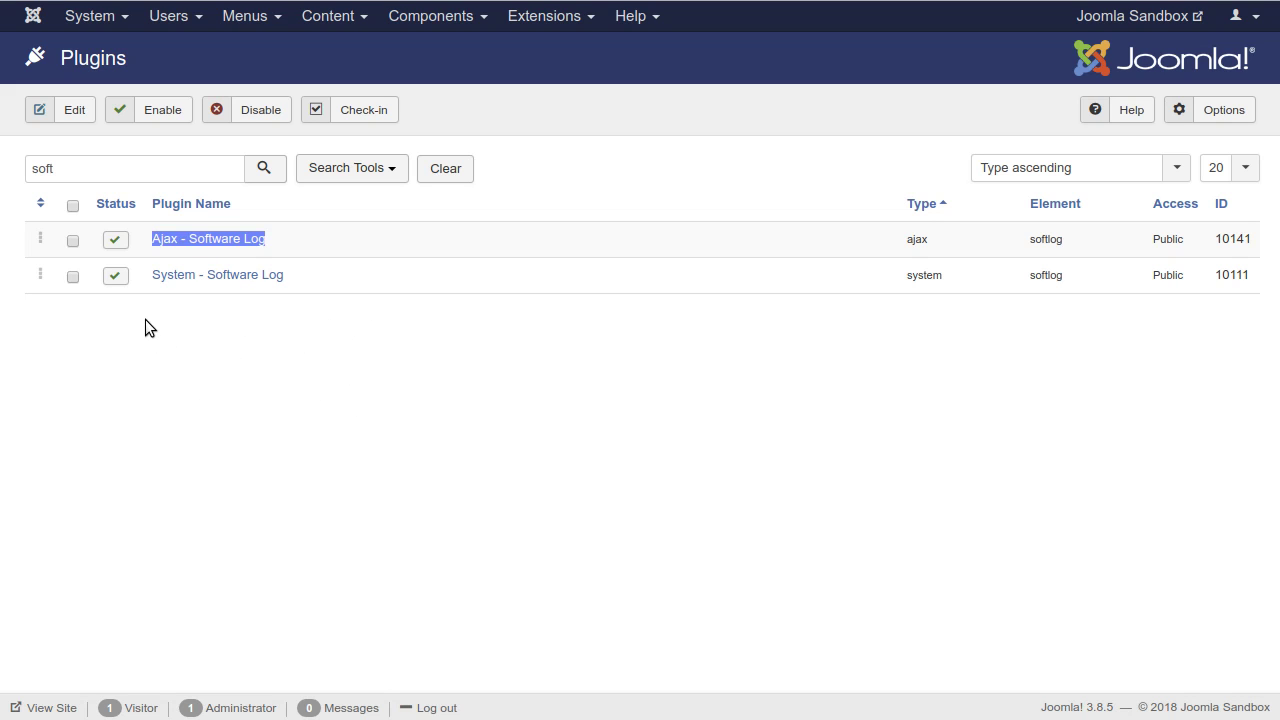
pyautogui.click(240, 495)
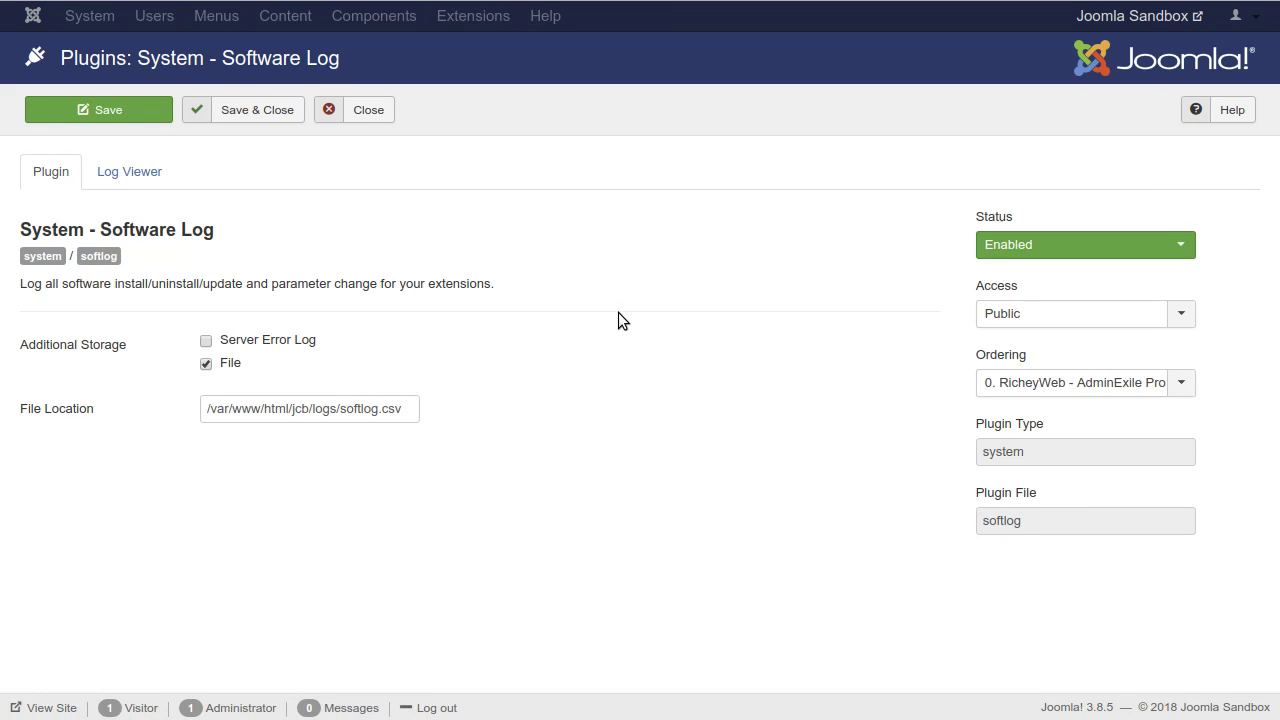
# Turn off File under the System - Software Log plugin's Additional Storage options.
pyautogui.click(206, 363)
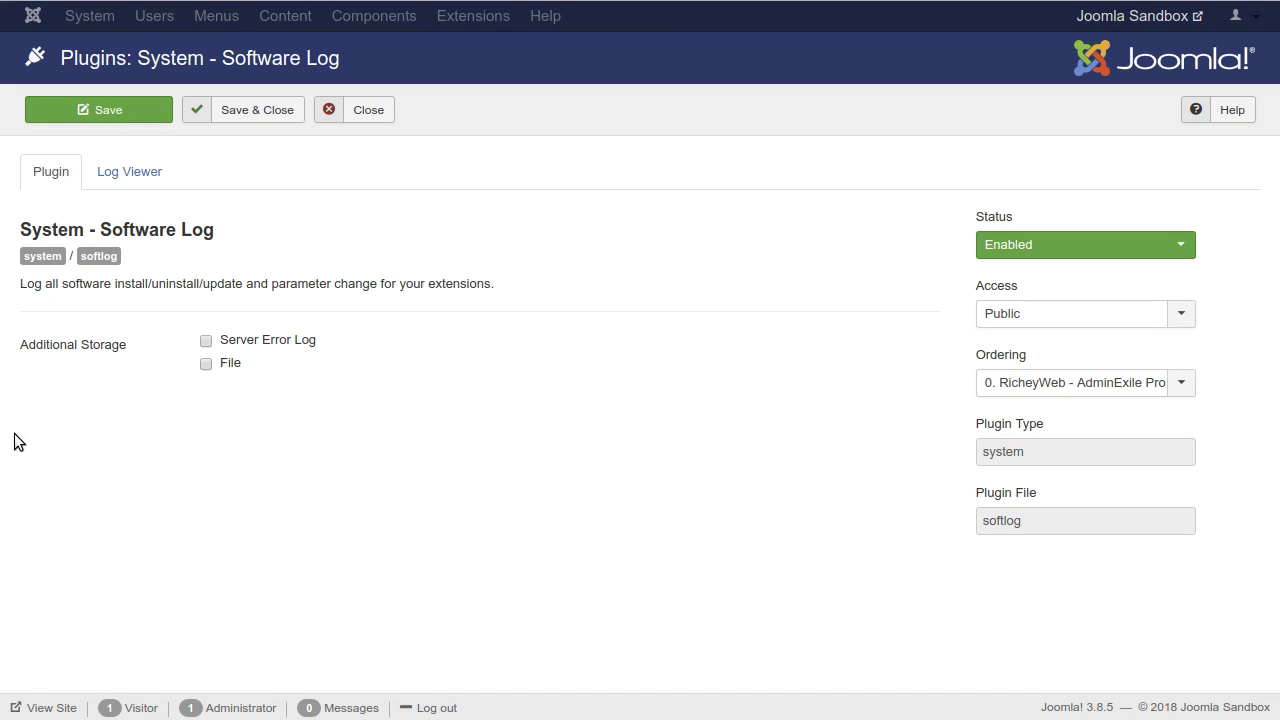
pyautogui.moveTo(128, 345); pyautogui.dragTo(95, 438)
pyautogui.click(586, 556)
pyautogui.click(262, 430)
# Try out the Server Error Log and File storage options, inspect the File Location path, and leave both options disabled.
pyautogui.click(206, 341)
pyautogui.click(206, 364)
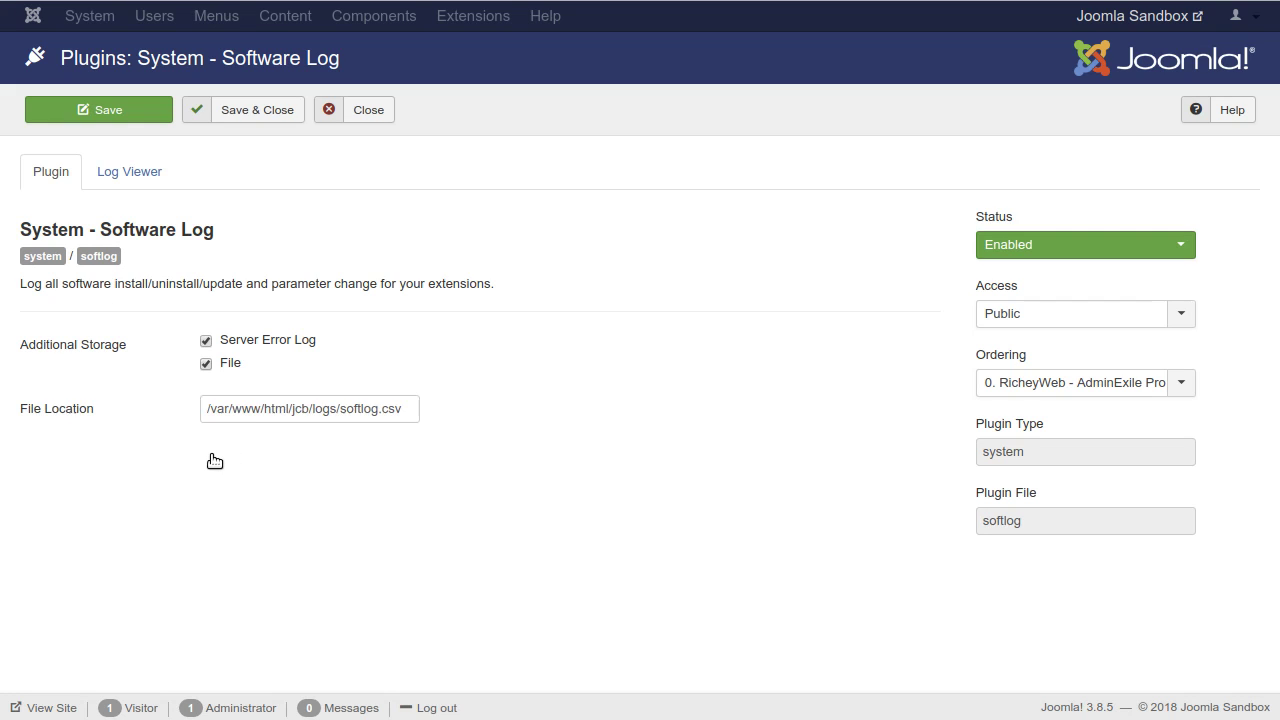
pyautogui.click(206, 364)
pyautogui.click(206, 341)
pyautogui.click(206, 364)
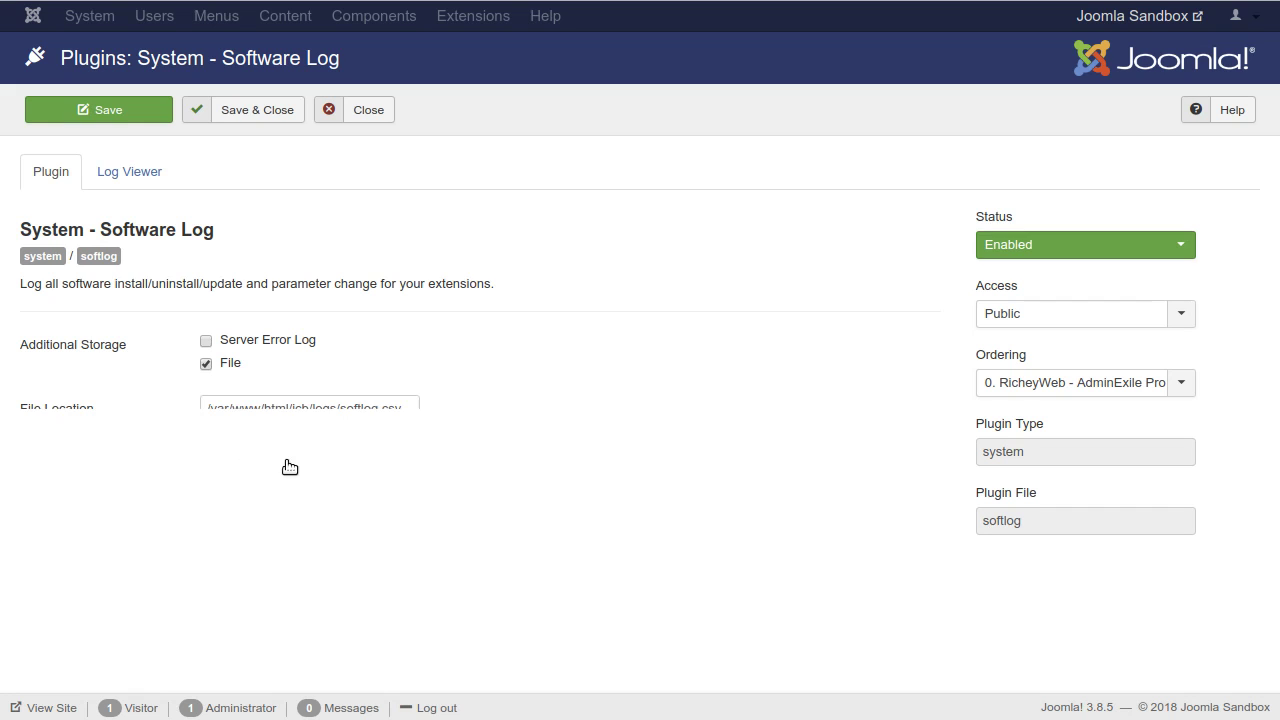
pyautogui.moveTo(404, 409); pyautogui.dragTo(150, 391)
pyautogui.click(644, 531)
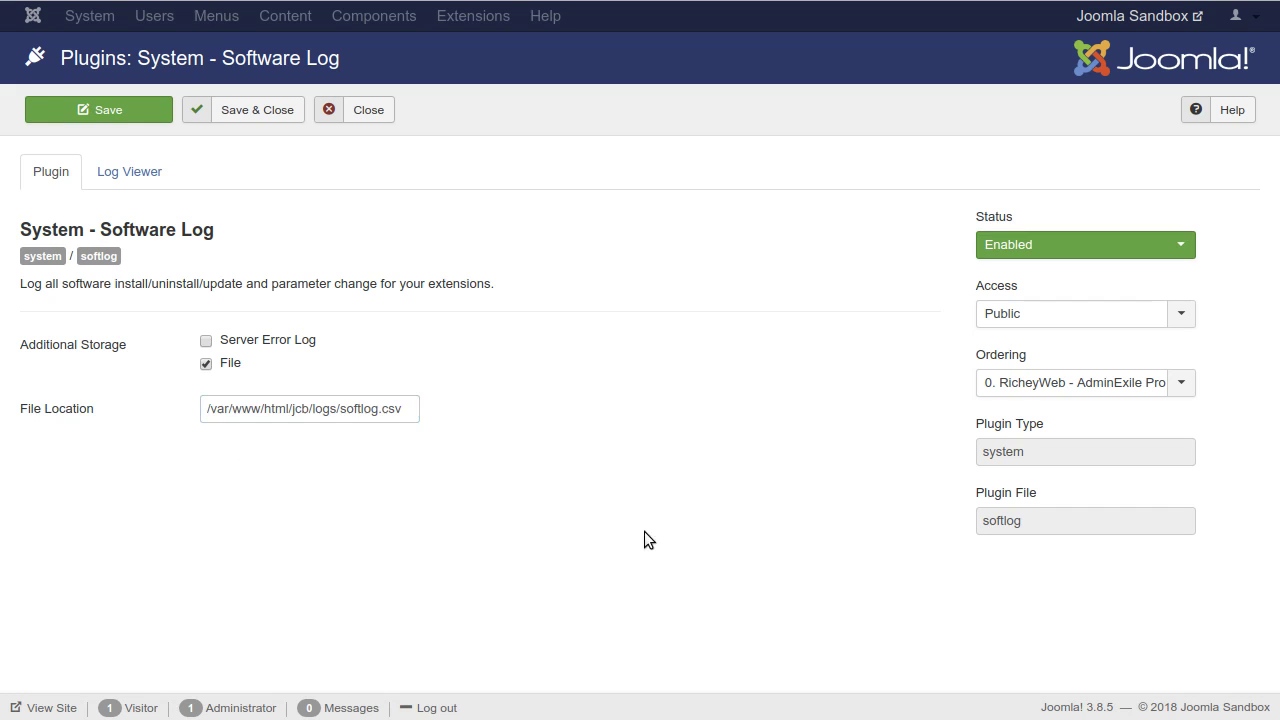
pyautogui.click(206, 364)
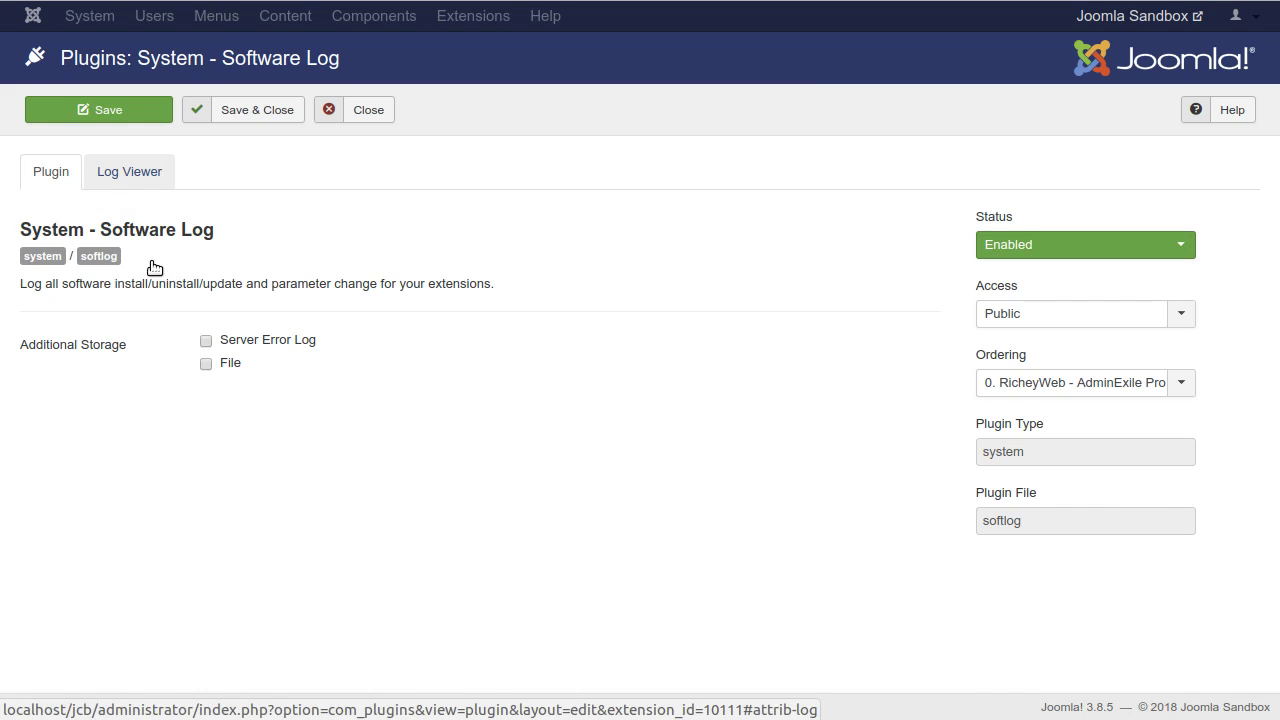
# Open the plugin's Log Viewer and examine the log table and its row summary.
pyautogui.click(150, 172)
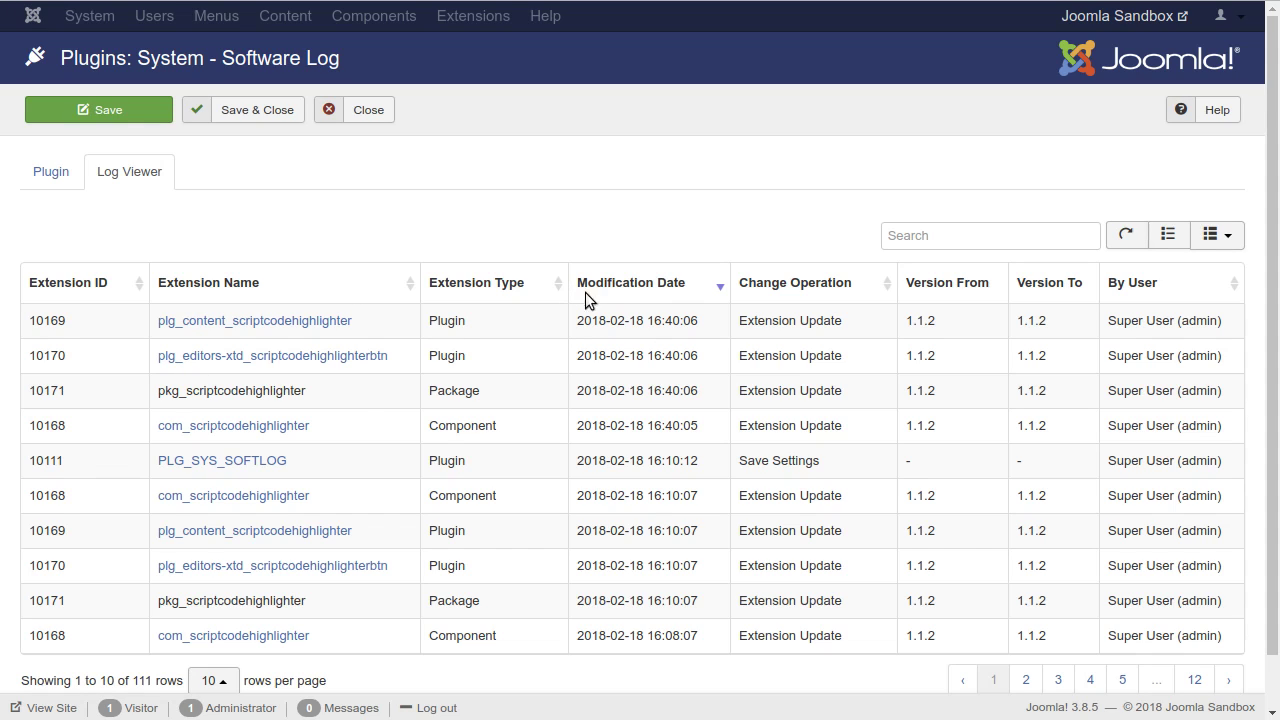
pyautogui.scroll(-1, 557, 271)
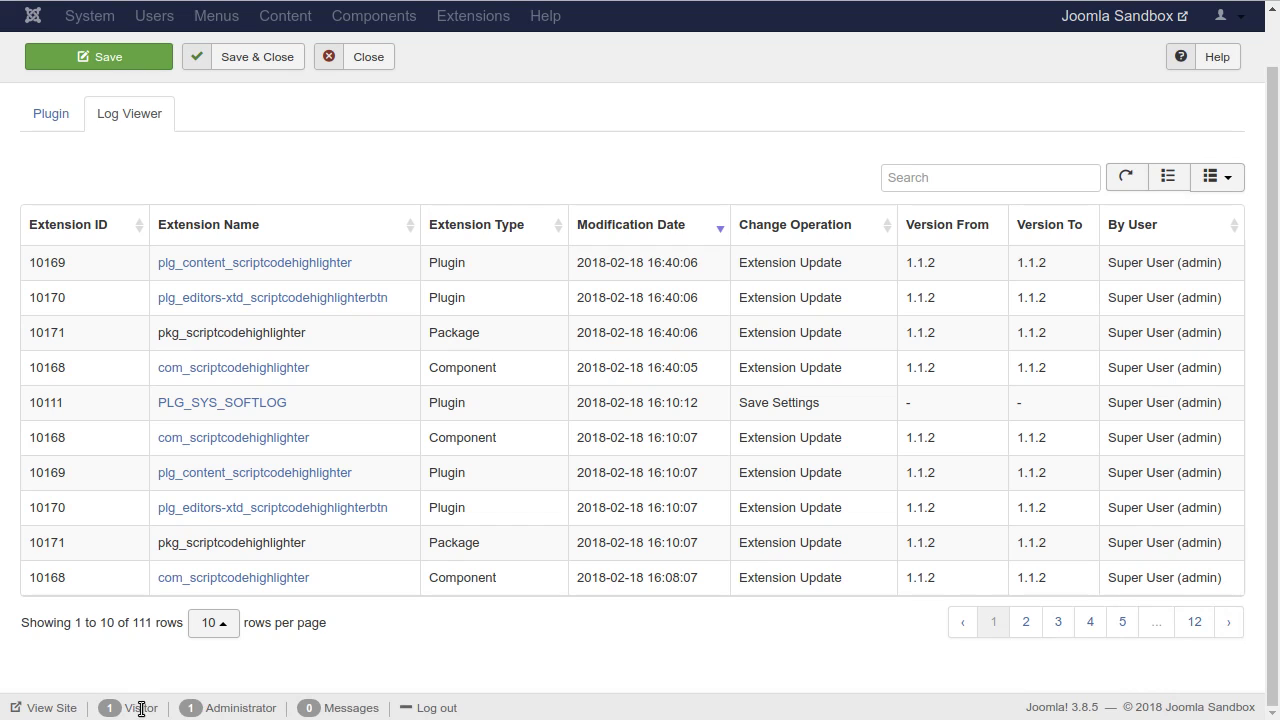
pyautogui.moveTo(143, 712); pyautogui.dragTo(138, 713)
pyautogui.click(147, 711)
pyautogui.doubleClick(147, 711)
pyautogui.click(150, 717)
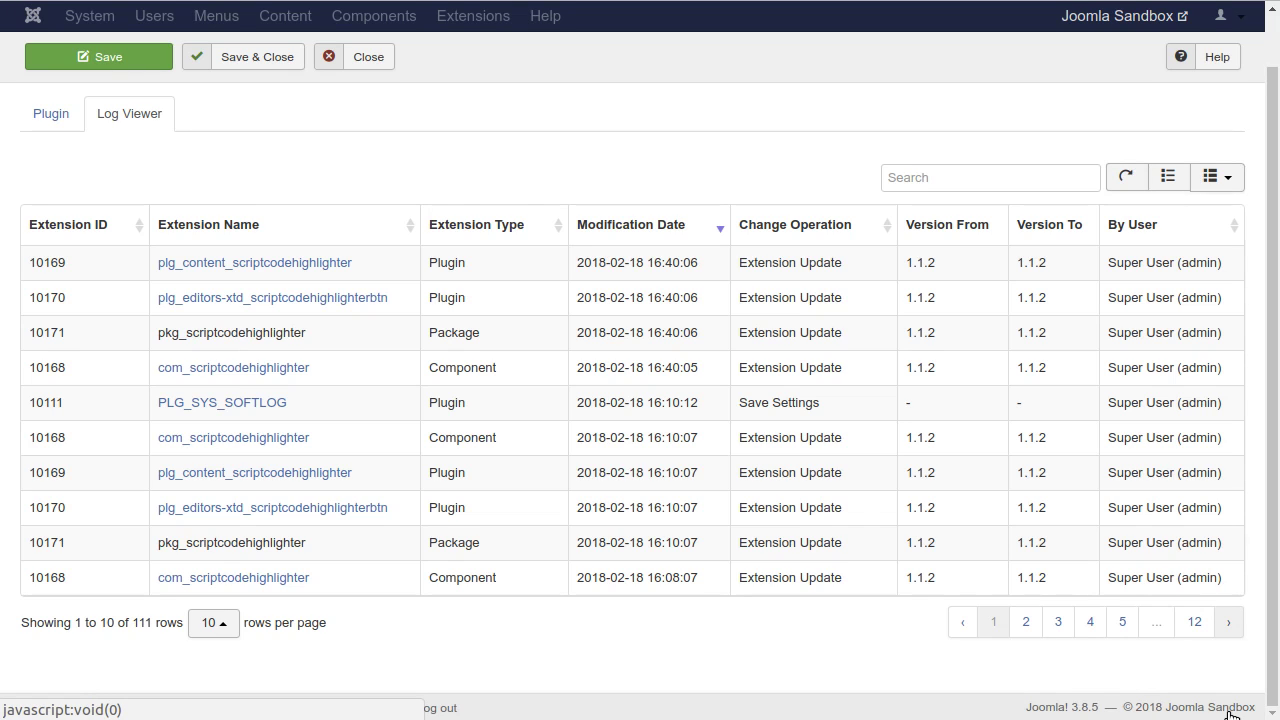
# Display 100 rows per page to look through the log entries, and return the table to 10 rows per page.
pyautogui.click(213, 622)
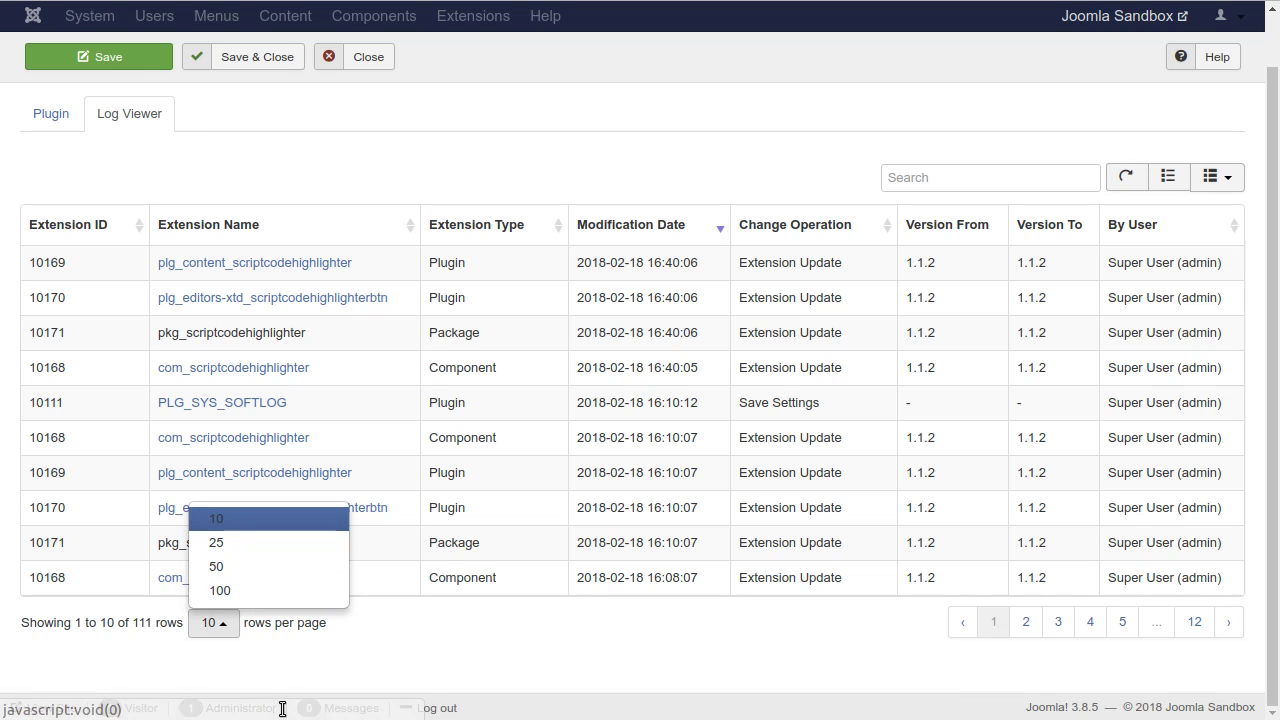
pyautogui.click(222, 590)
pyautogui.scroll(-3, 1192, 285)
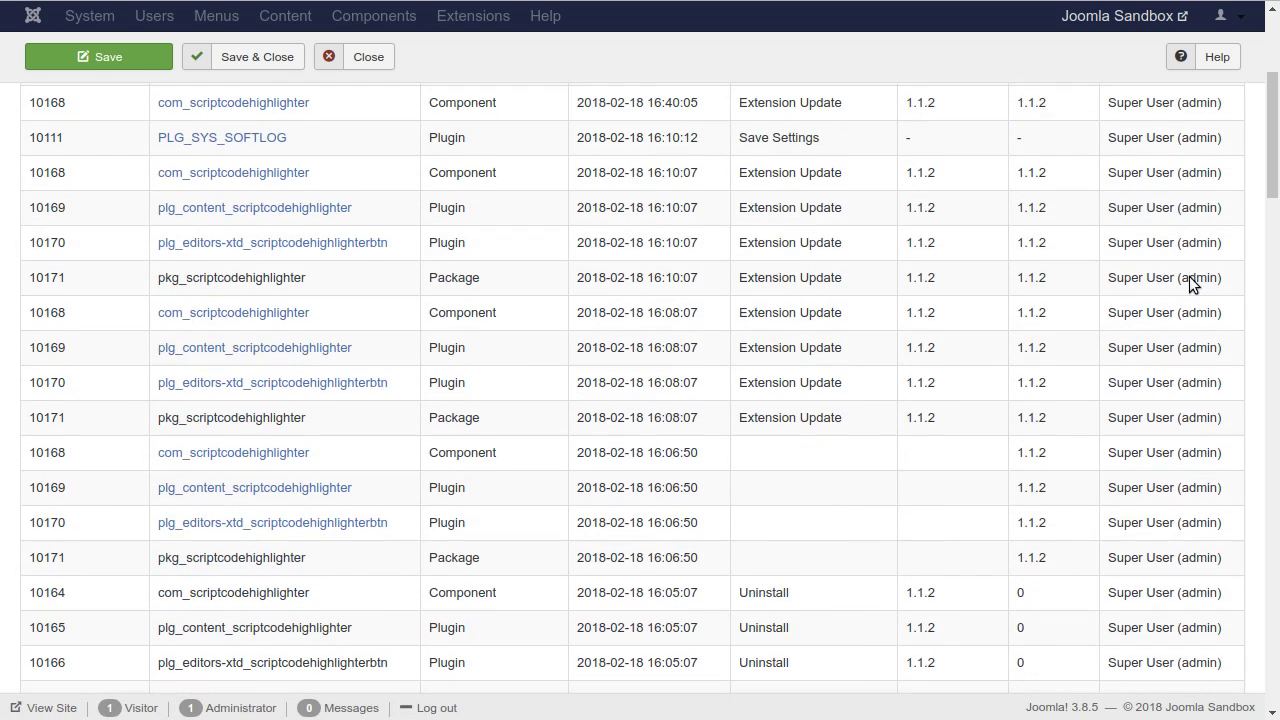
pyautogui.scroll(-15, 1265, 232)
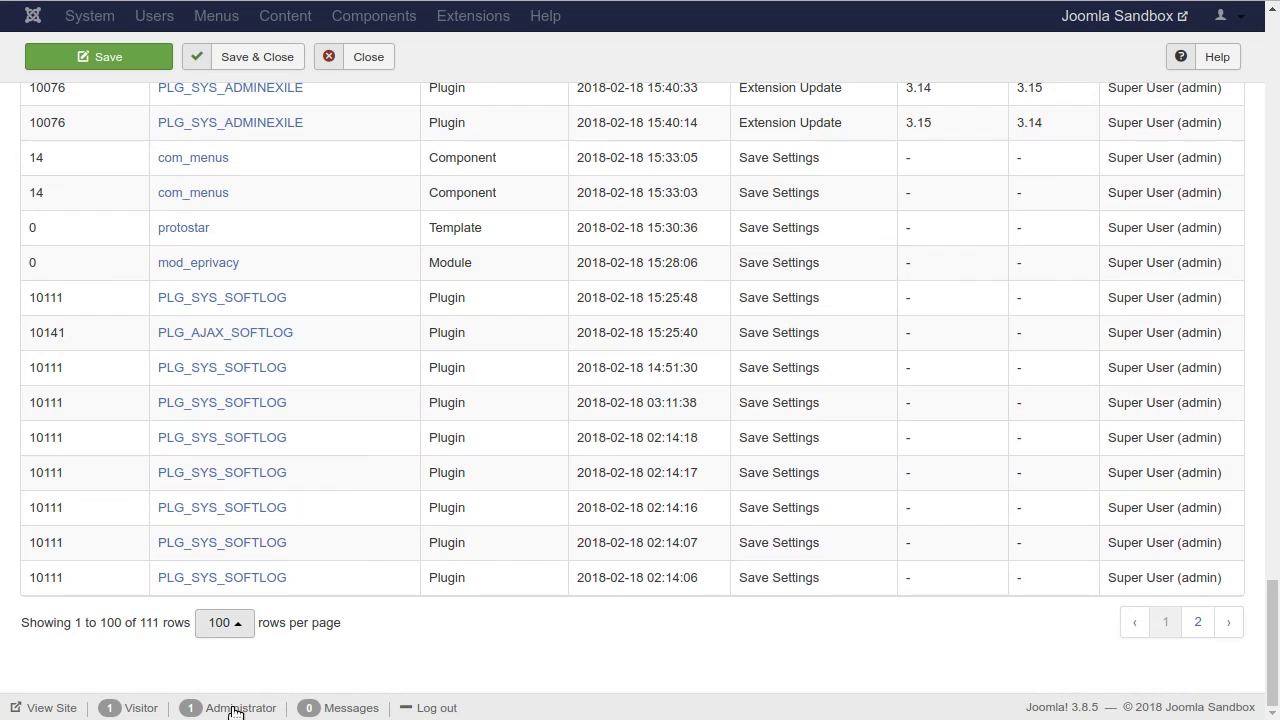
pyautogui.click(224, 622)
pyautogui.click(225, 517)
pyautogui.scroll(1, 900, 450)
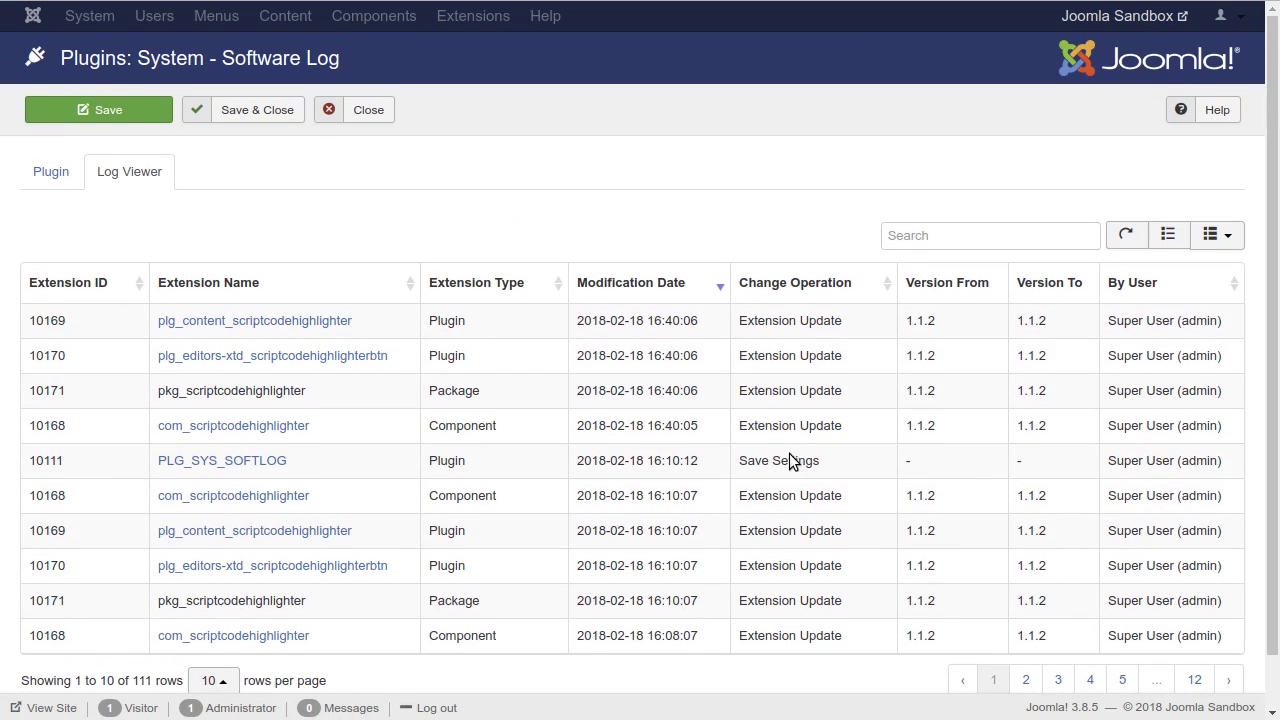
# Rerun the Script Code Highlighter package installation from the Extensions Install page and return to the Log Viewer.
pyautogui.scroll(-1, 612, 410)
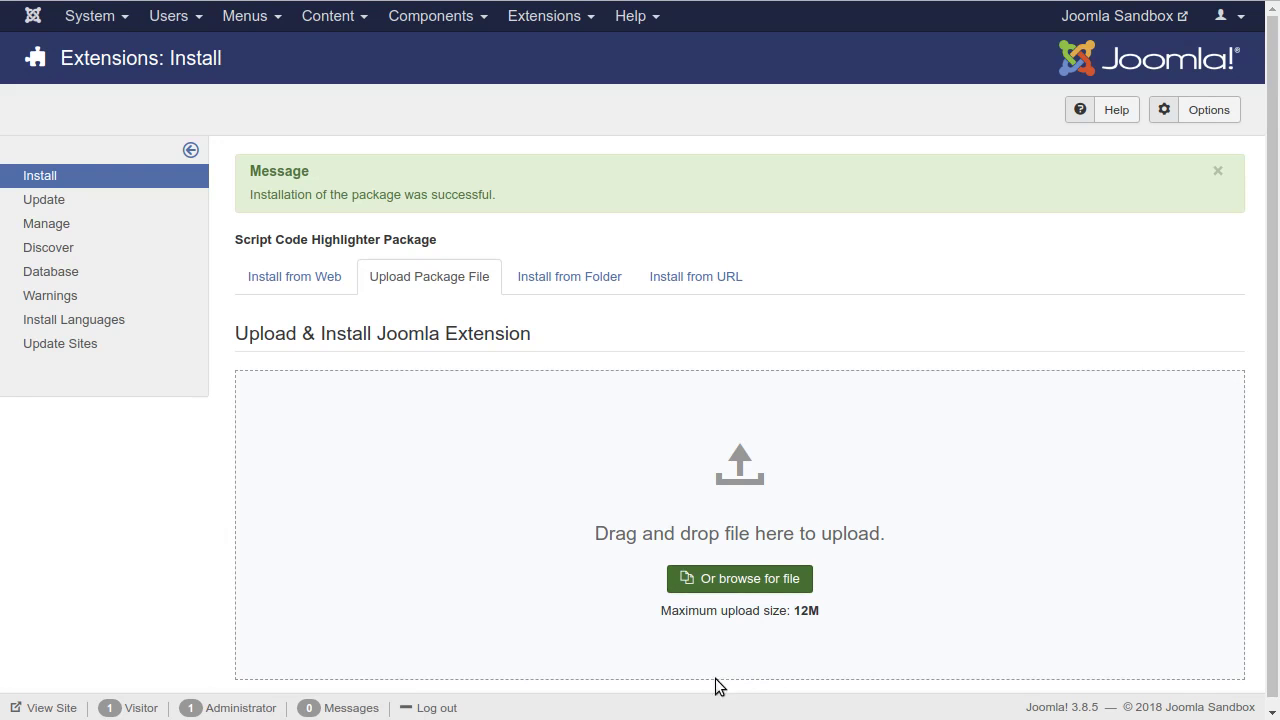
pyautogui.press('F5')
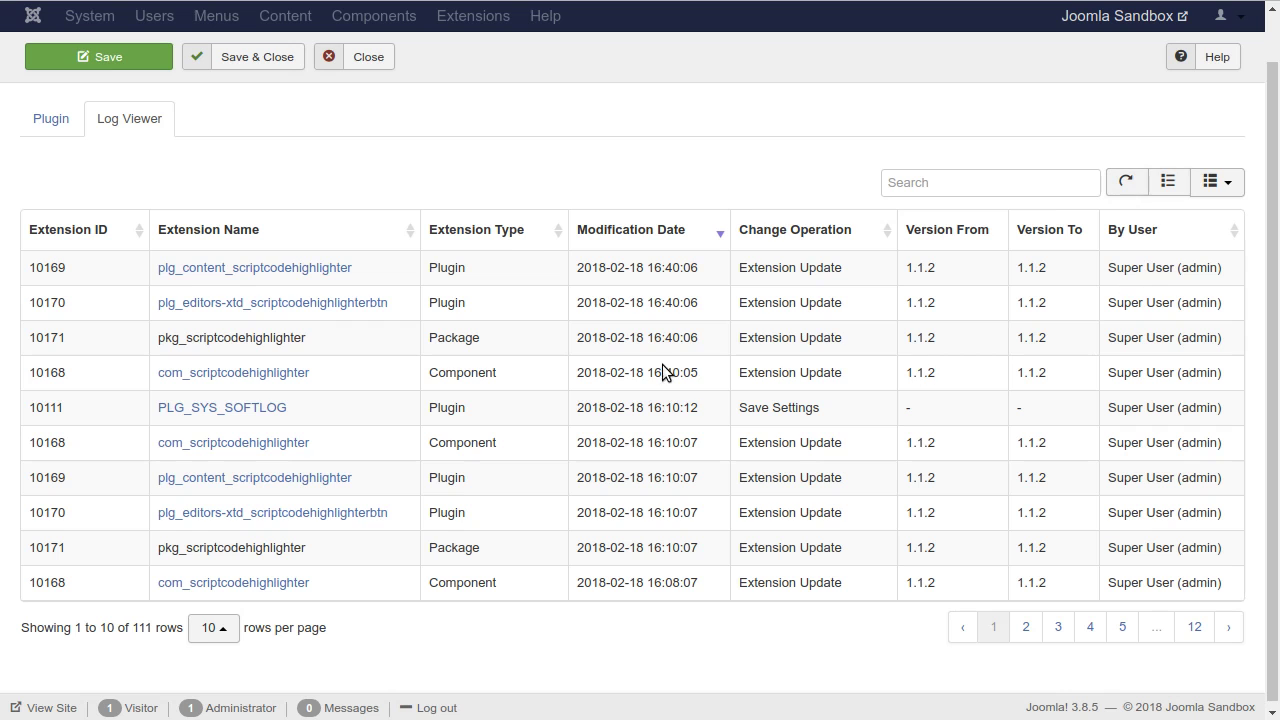
pyautogui.moveTo(575, 353); pyautogui.dragTo(701, 360)
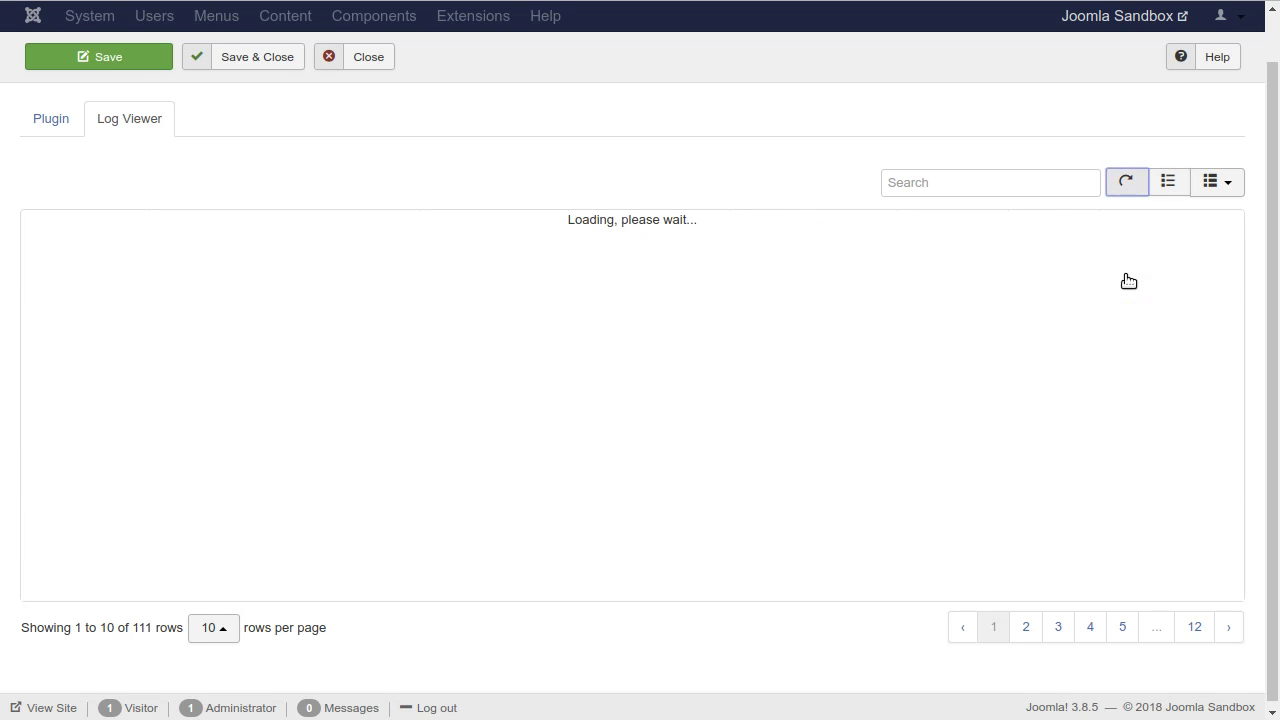
# Refresh the log table and compare the modification times of the newest and earlier Script Code Highlighter entries.
pyautogui.moveTo(693, 357); pyautogui.dragTo(645, 357)
pyautogui.click(685, 529)
pyautogui.moveTo(690, 442); pyautogui.dragTo(643, 442)
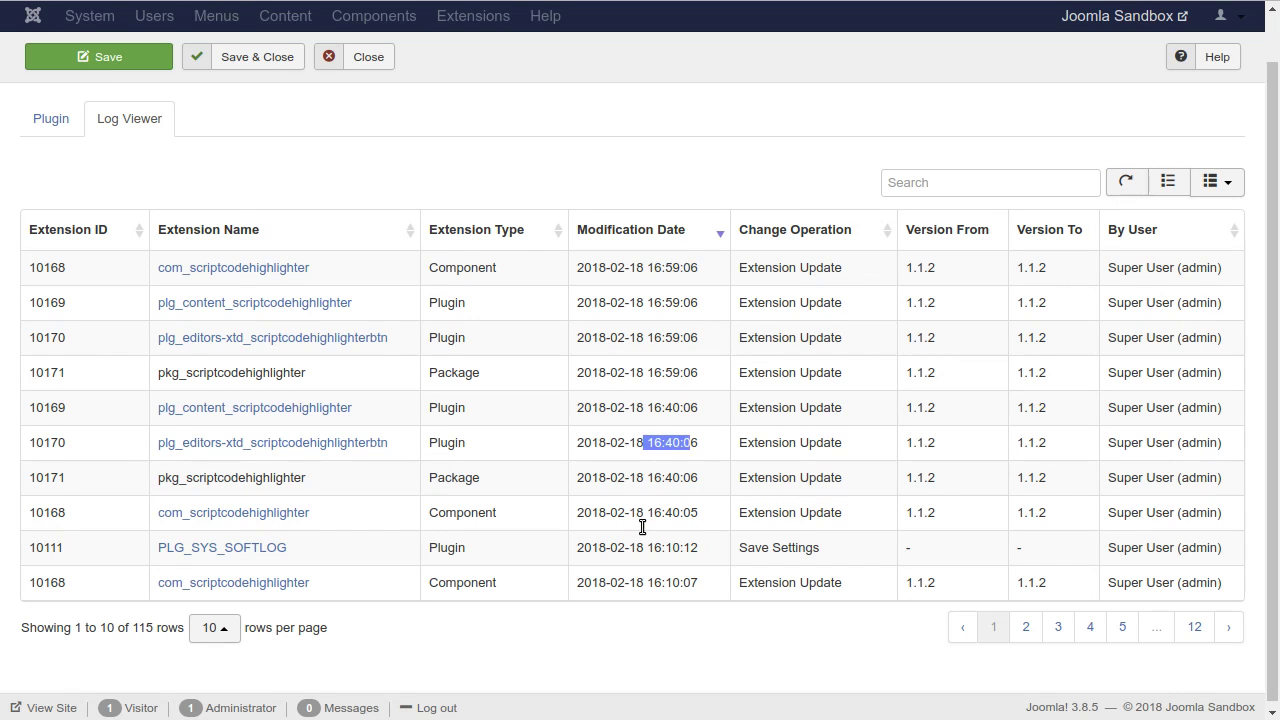
pyautogui.moveTo(703, 358); pyautogui.dragTo(644, 362)
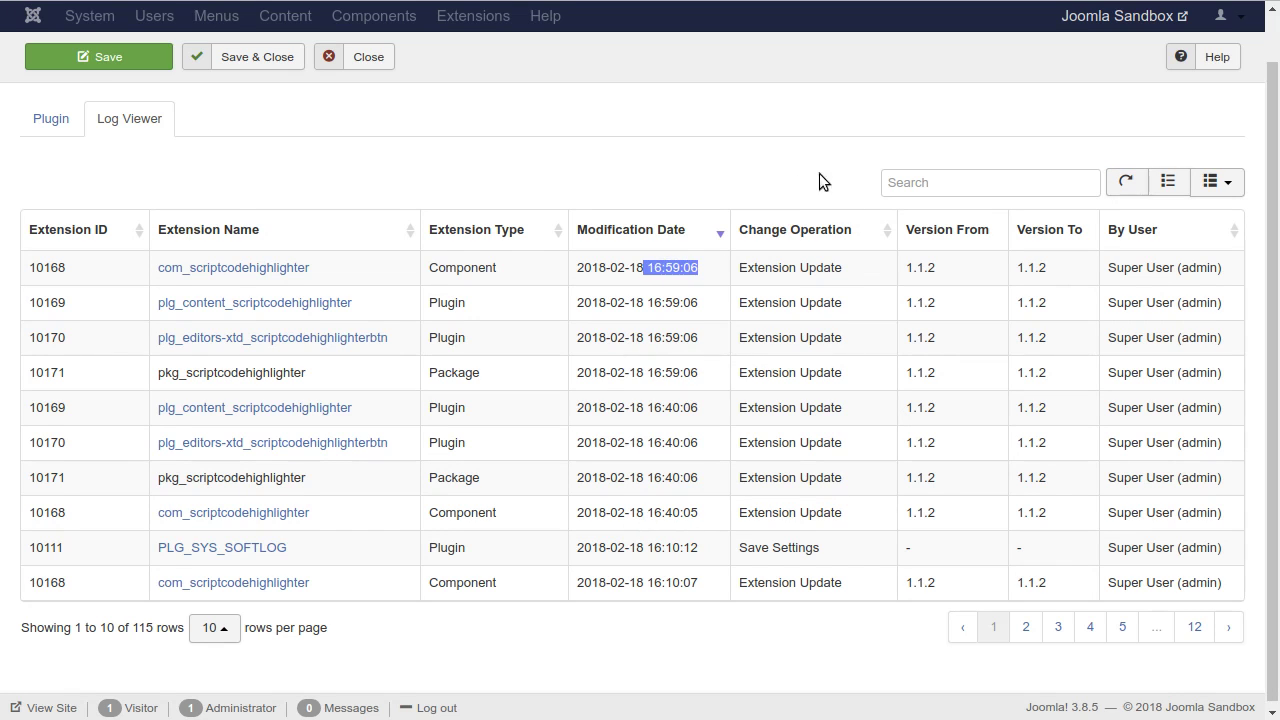
pyautogui.click(706, 230)
# Examine the change operation, extension IDs and version columns of the Script Code Highlighter log entries.
pyautogui.doubleClick(820, 267)
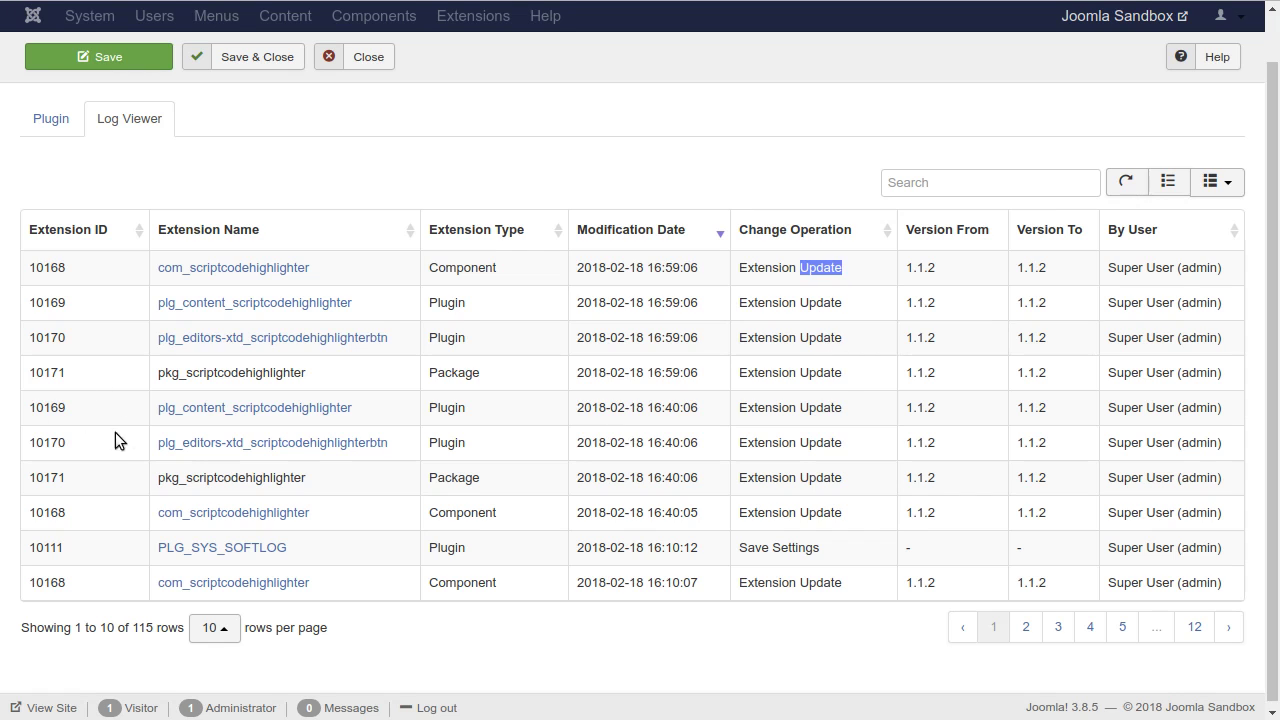
pyautogui.click(27, 358)
pyautogui.doubleClick(49, 361)
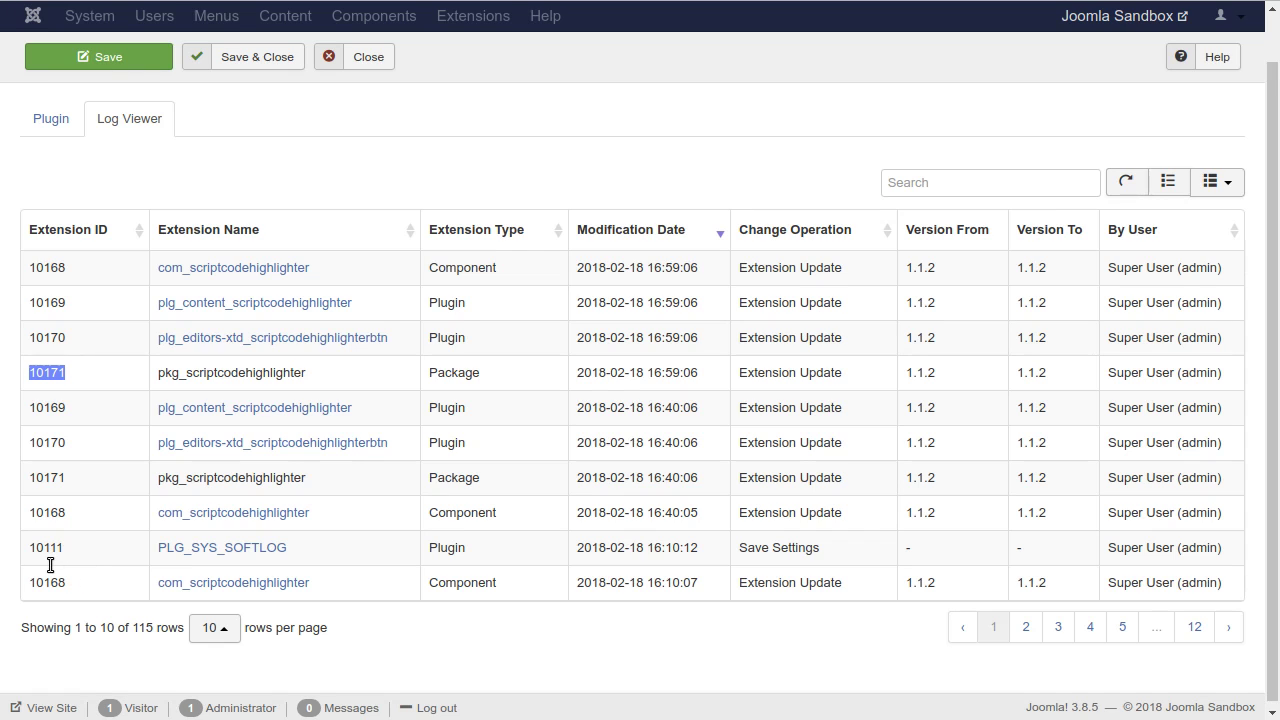
pyautogui.doubleClick(48, 478)
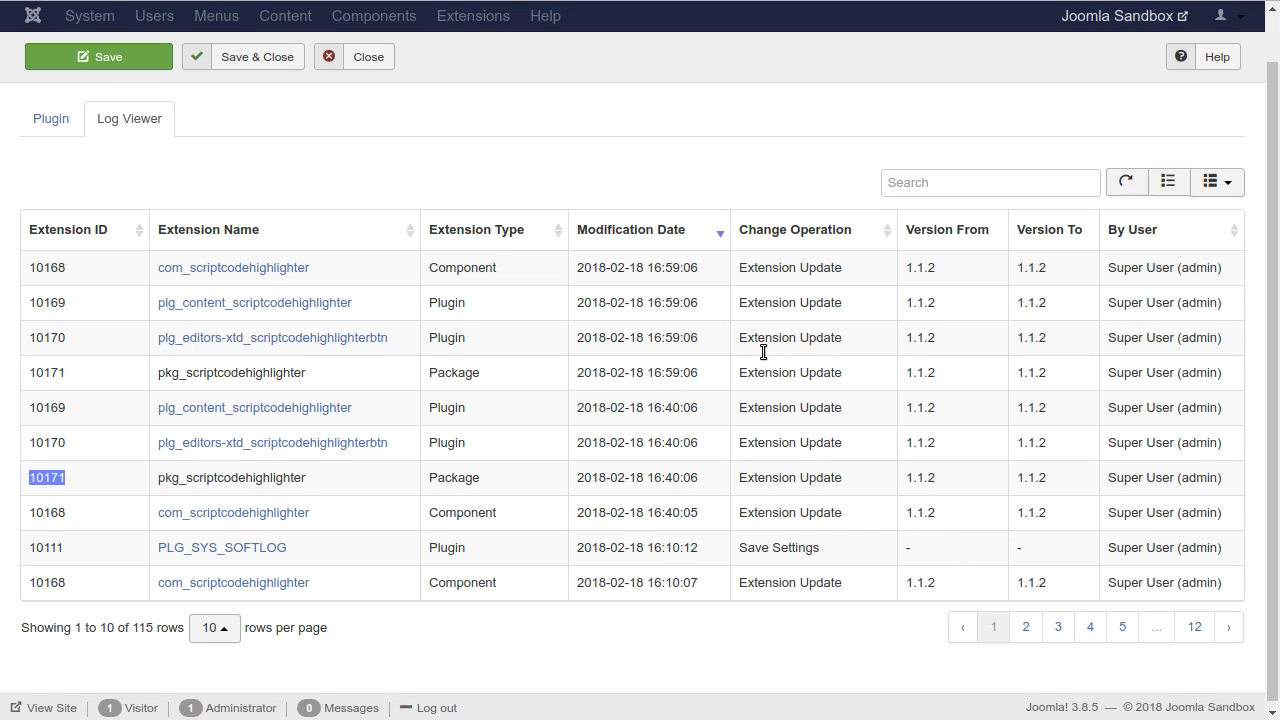
pyautogui.moveTo(740, 357); pyautogui.dragTo(1040, 366)
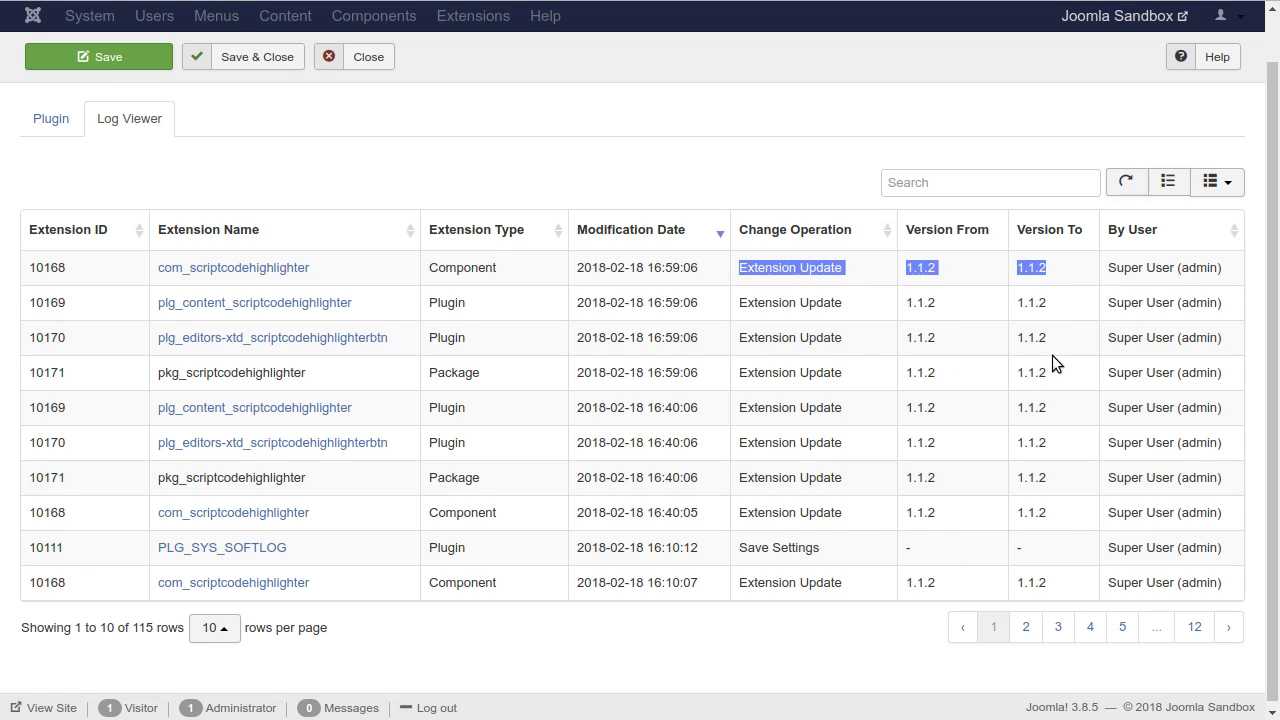
pyautogui.click(1055, 360)
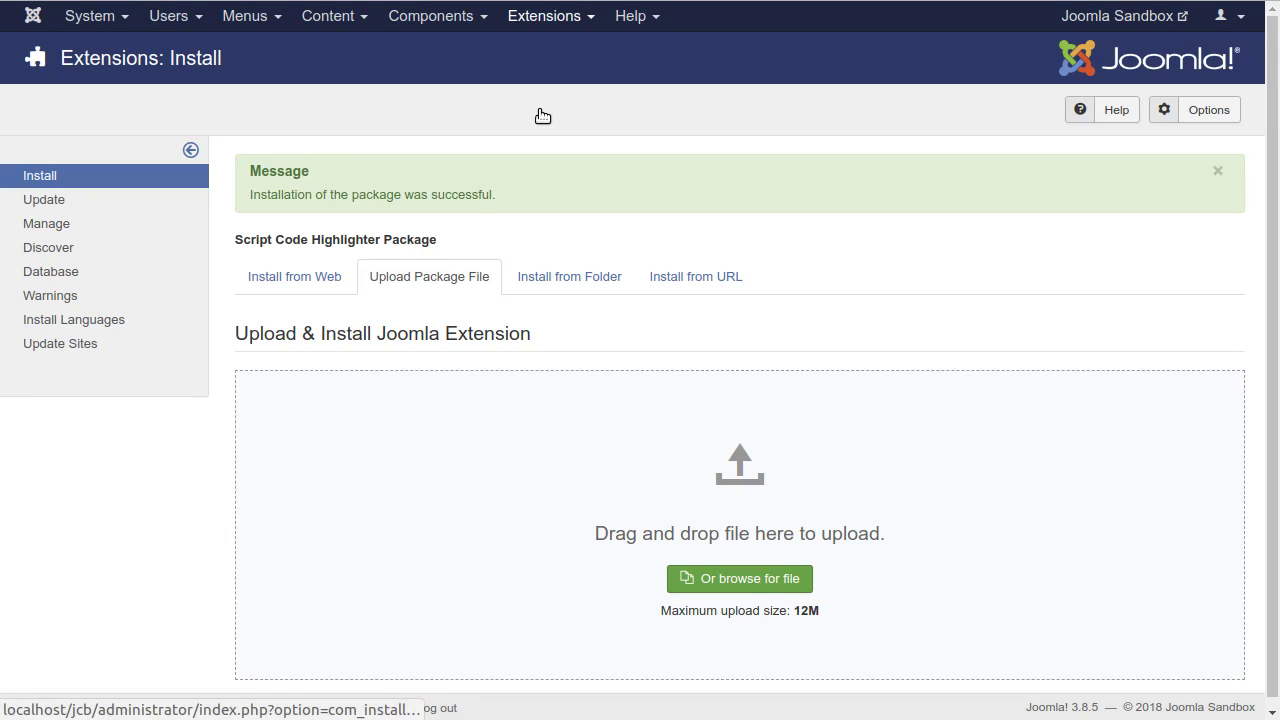
# Open the Ajax - Software Log plugin from the plugin list, save its settings and close it.
pyautogui.click(550, 16)
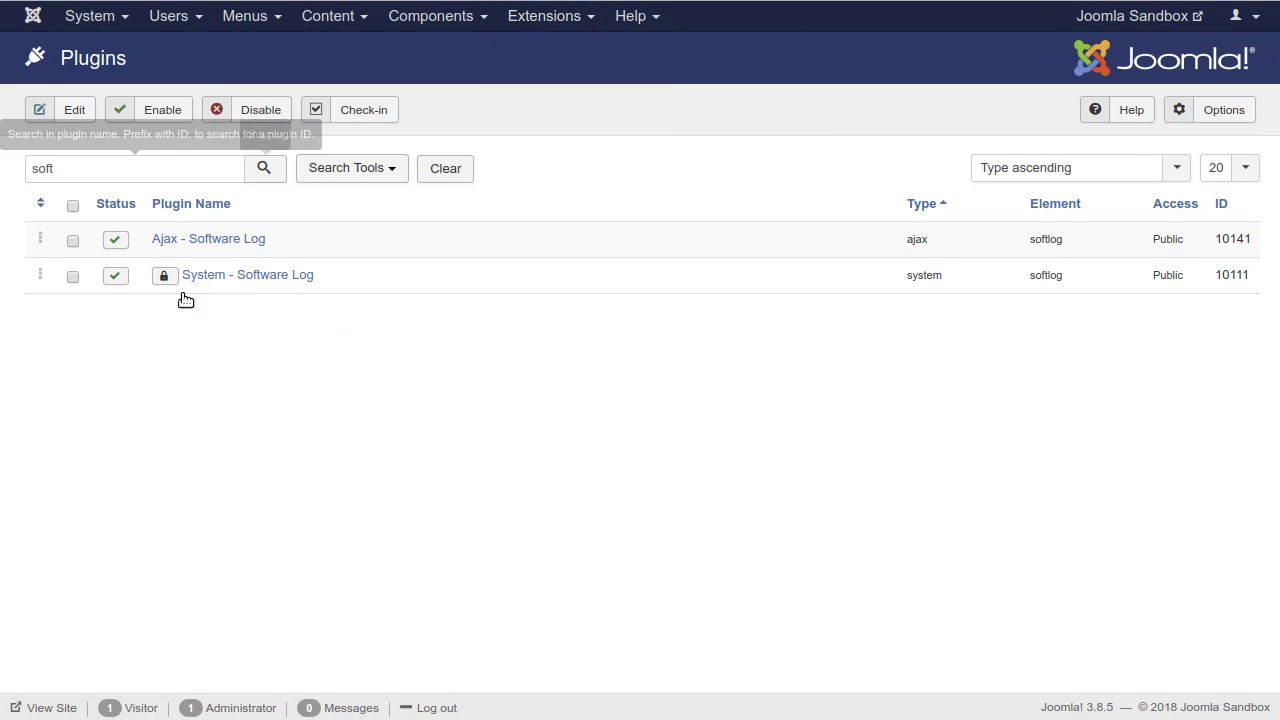
pyautogui.click(208, 238)
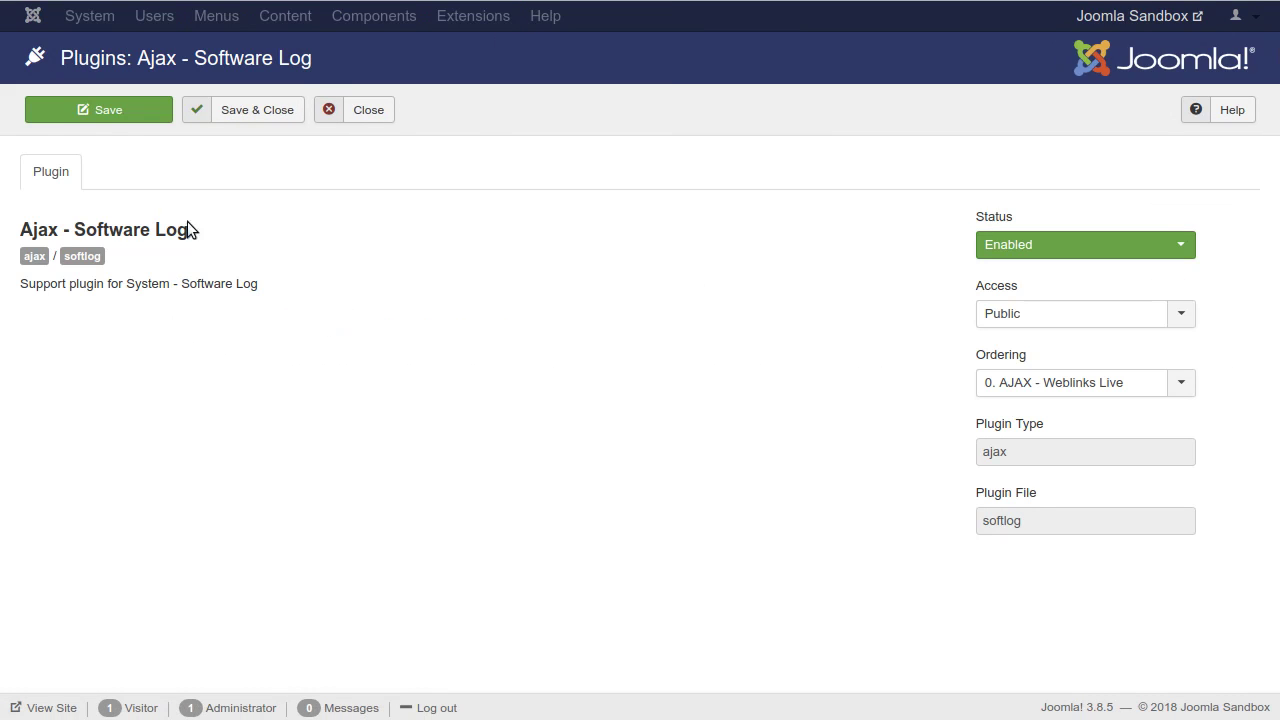
pyautogui.click(98, 109)
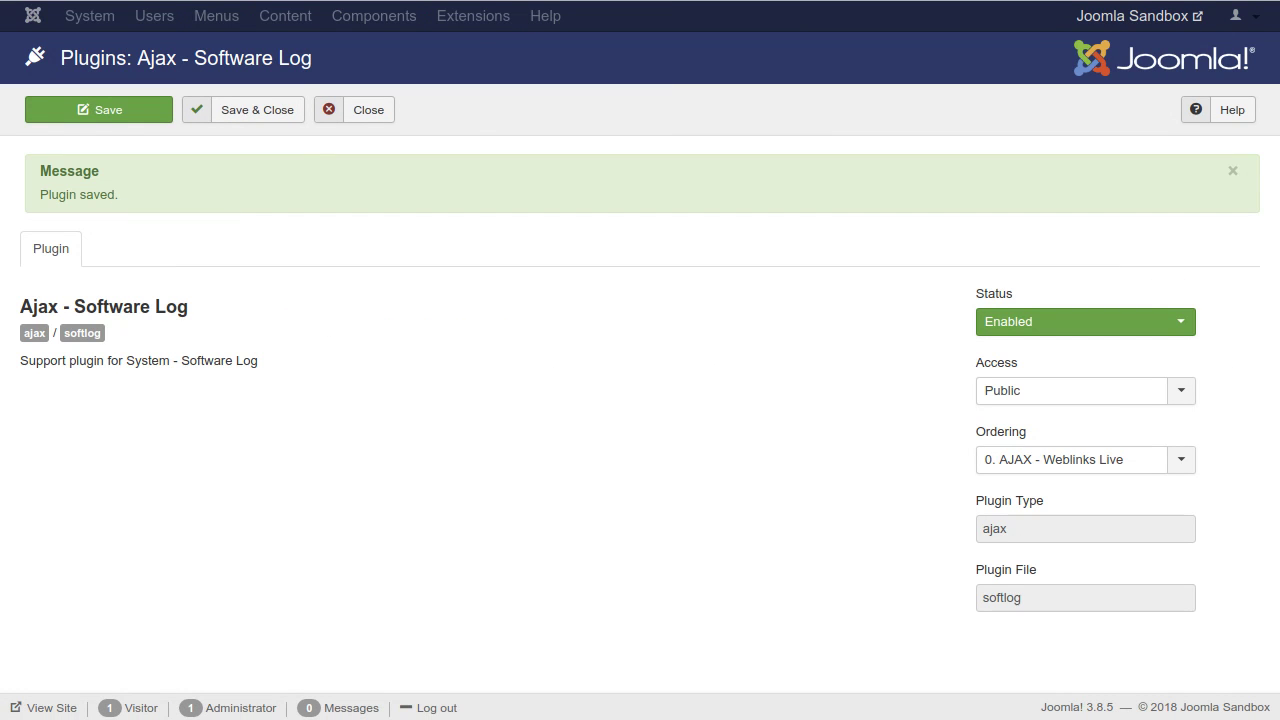
pyautogui.click(356, 110)
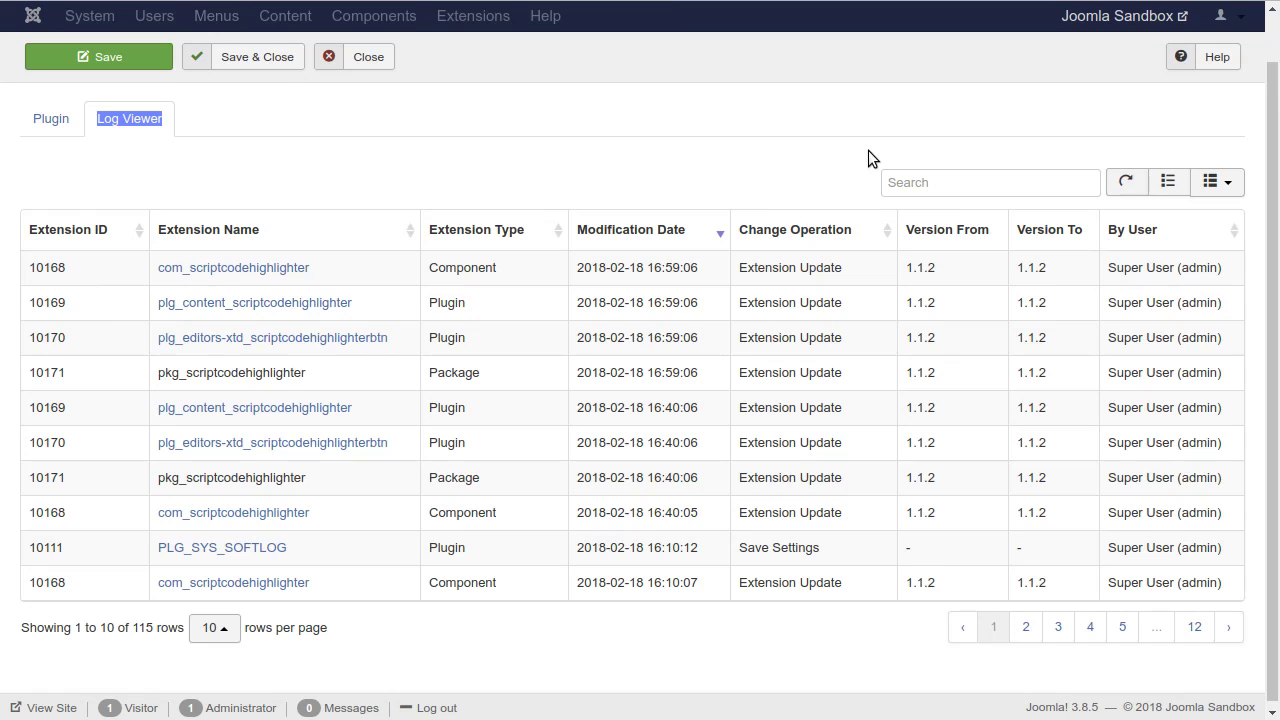
# Refresh the log table and check the change operation and user of the PLG_AJAX_SOFTLOG entry.
pyautogui.click(1126, 181)
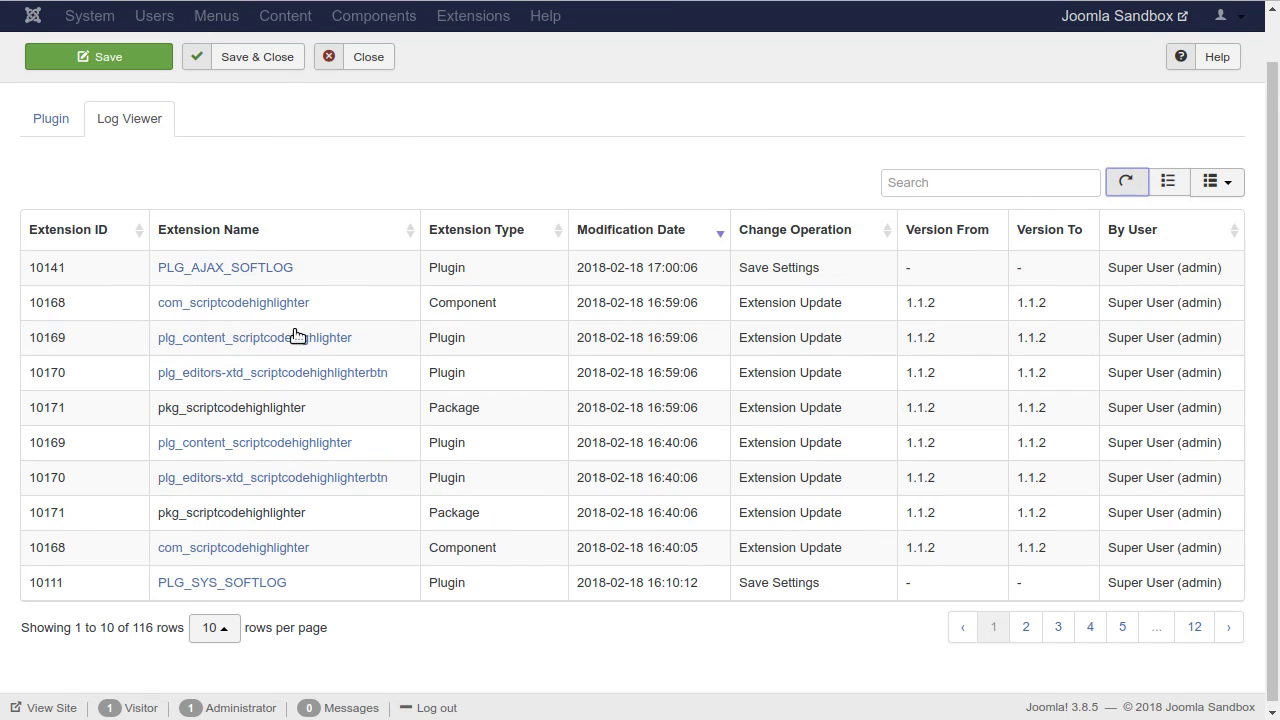
pyautogui.moveTo(737, 267); pyautogui.dragTo(836, 267)
pyautogui.click(618, 298)
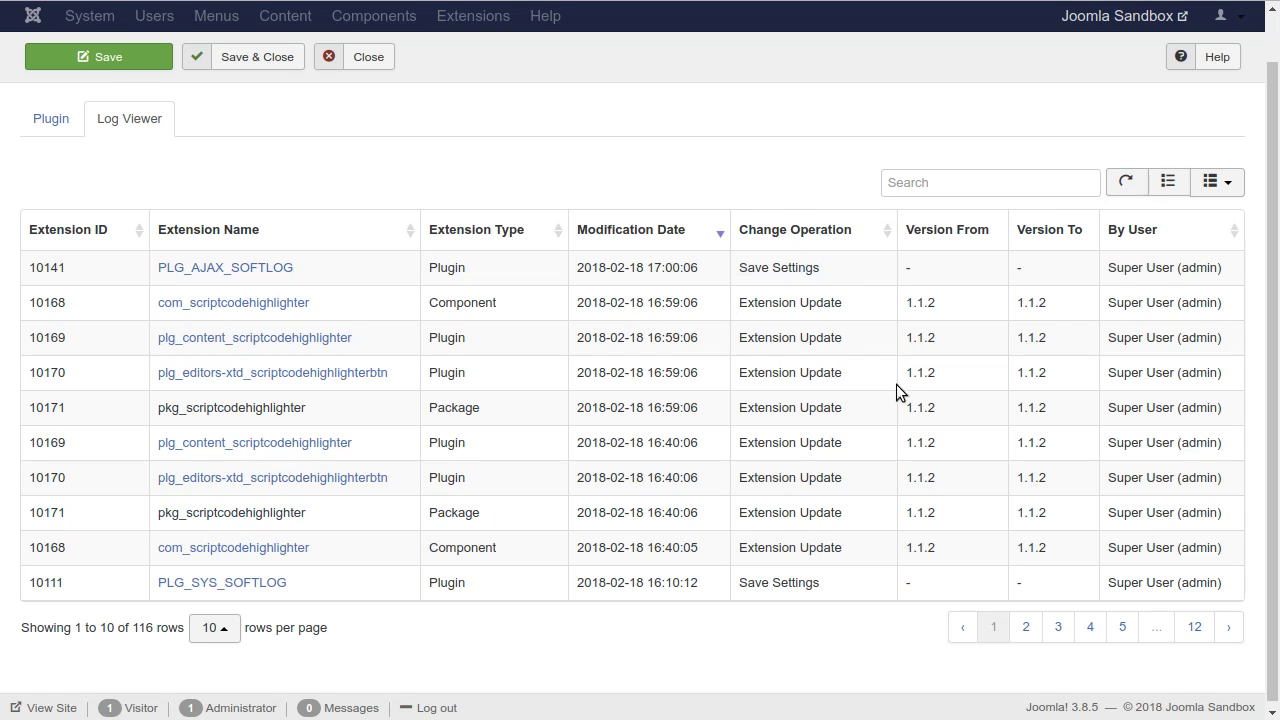
pyautogui.tripleClick(1195, 268)
pyautogui.click(653, 126)
# Examine the PLG_AJAX_SOFTLOG entry's modification date, extension type, extension ID and version columns.
pyautogui.moveTo(701, 267); pyautogui.dragTo(574, 267)
pyautogui.moveTo(490, 270); pyautogui.dragTo(425, 270)
pyautogui.moveTo(80, 270); pyautogui.dragTo(8, 270)
pyautogui.click(782, 146)
pyautogui.moveTo(906, 268); pyautogui.dragTo(1025, 268)
pyautogui.doubleClick(631, 243)
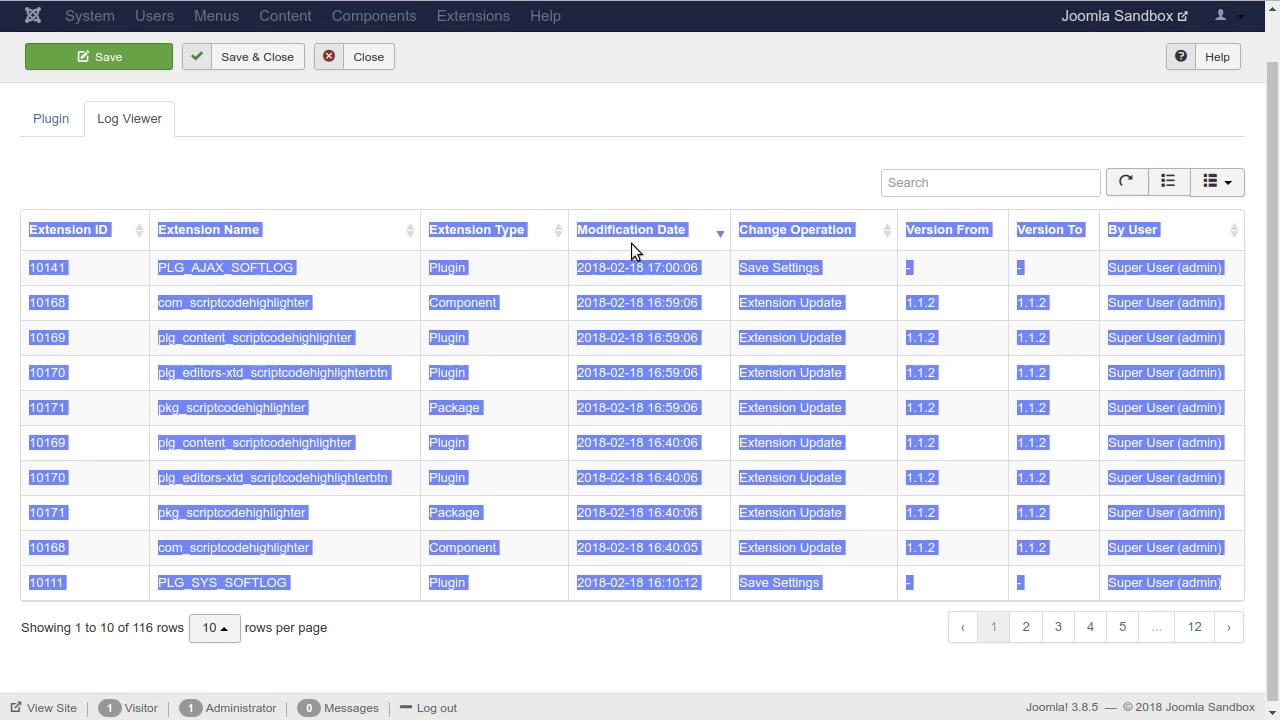
pyautogui.click(694, 289)
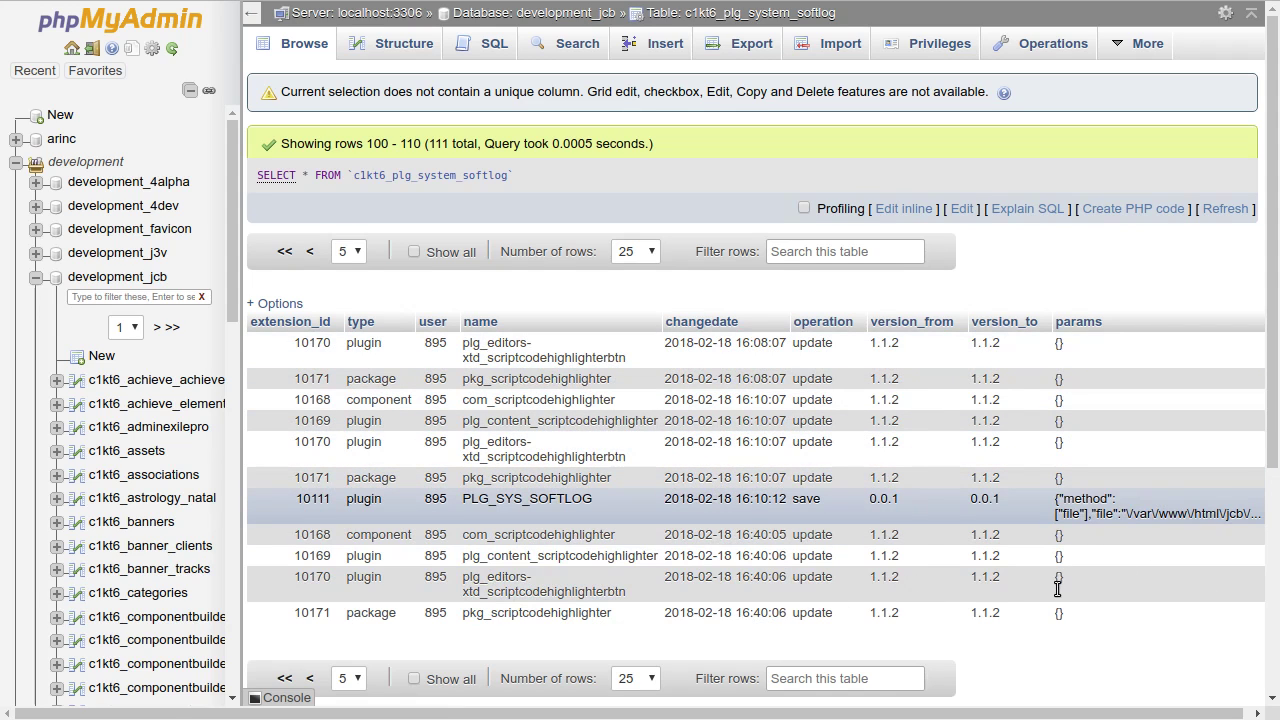
# In phpMyAdmin, examine the params stored for PLG_SYS_SOFTLOG in the c1kt6_plg_system_softlog table.
pyautogui.moveTo(1058, 588); pyautogui.dragTo(1179, 620)
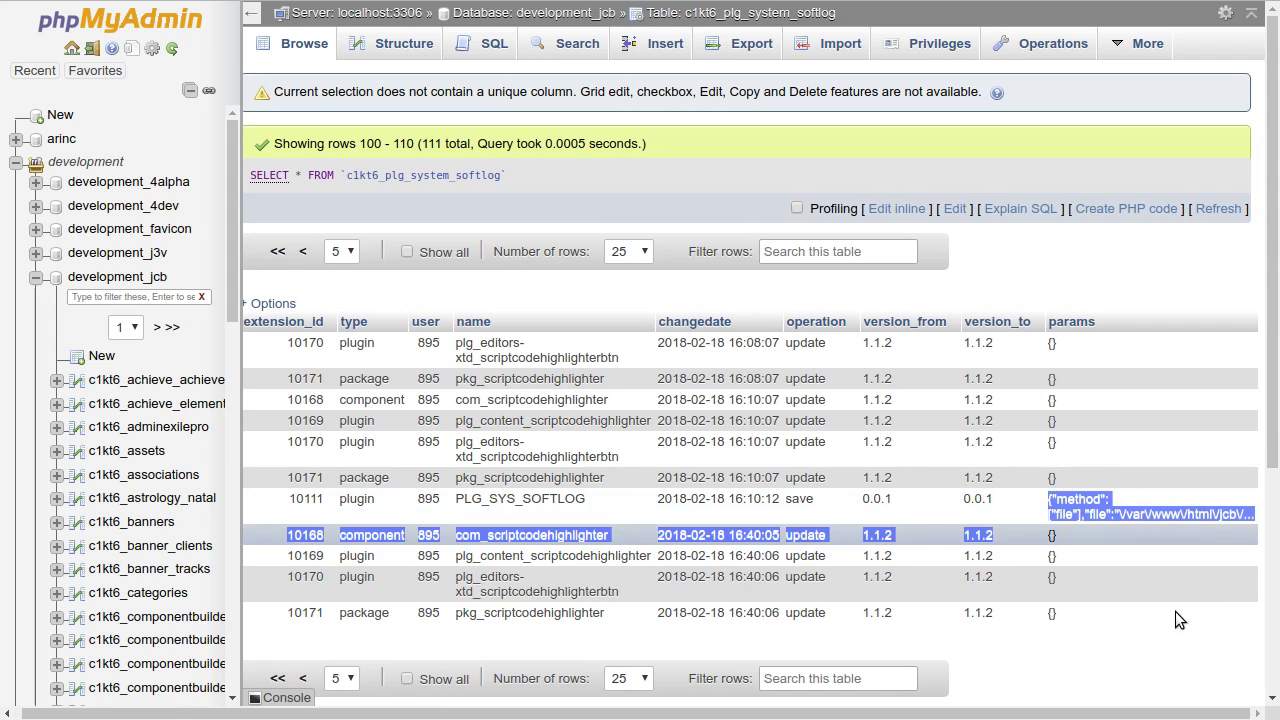
pyautogui.doubleClick(1168, 607)
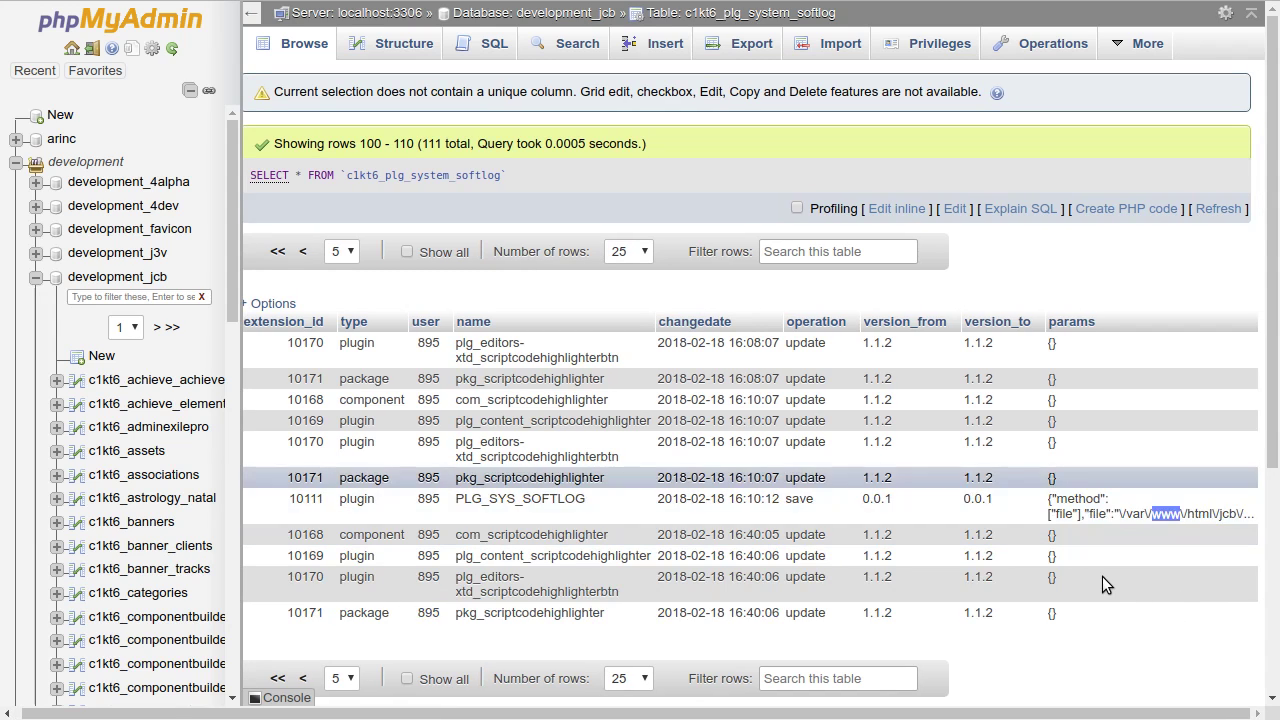
pyautogui.click(1100, 586)
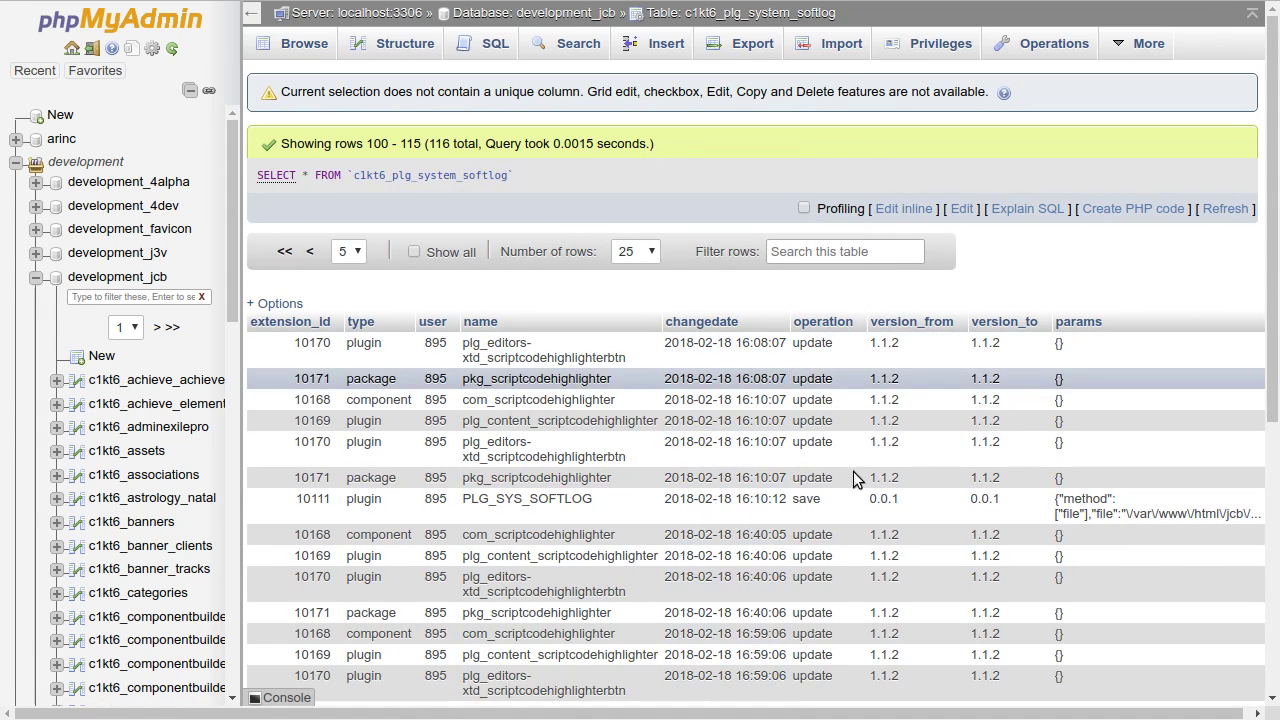
# Review the newest rows of the reloaded c1kt6_plg_system_softlog table and inspect the PLG_SYS_SOFTLOG row's params value.
pyautogui.scroll(-2, 853, 471)
pyautogui.scroll(-3, 790, 505)
pyautogui.scroll(3, 831, 480)
pyautogui.scroll(-1, 830, 510)
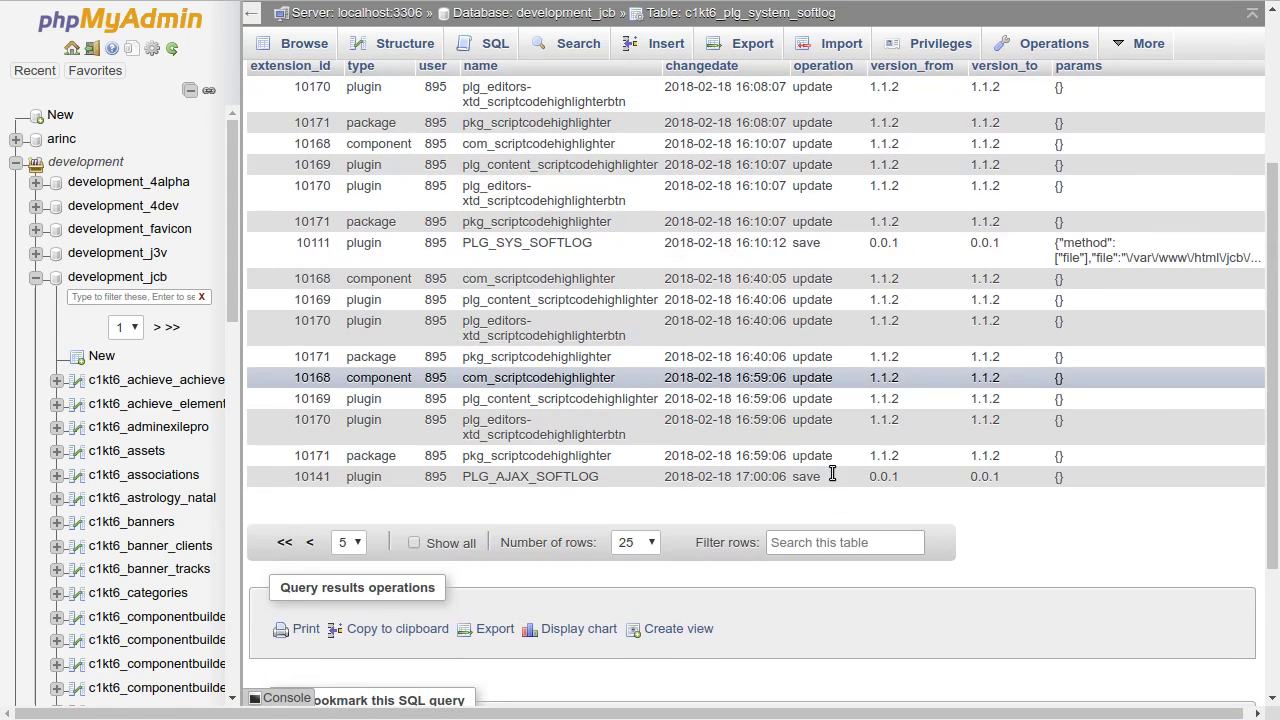
pyautogui.doubleClick(1071, 243)
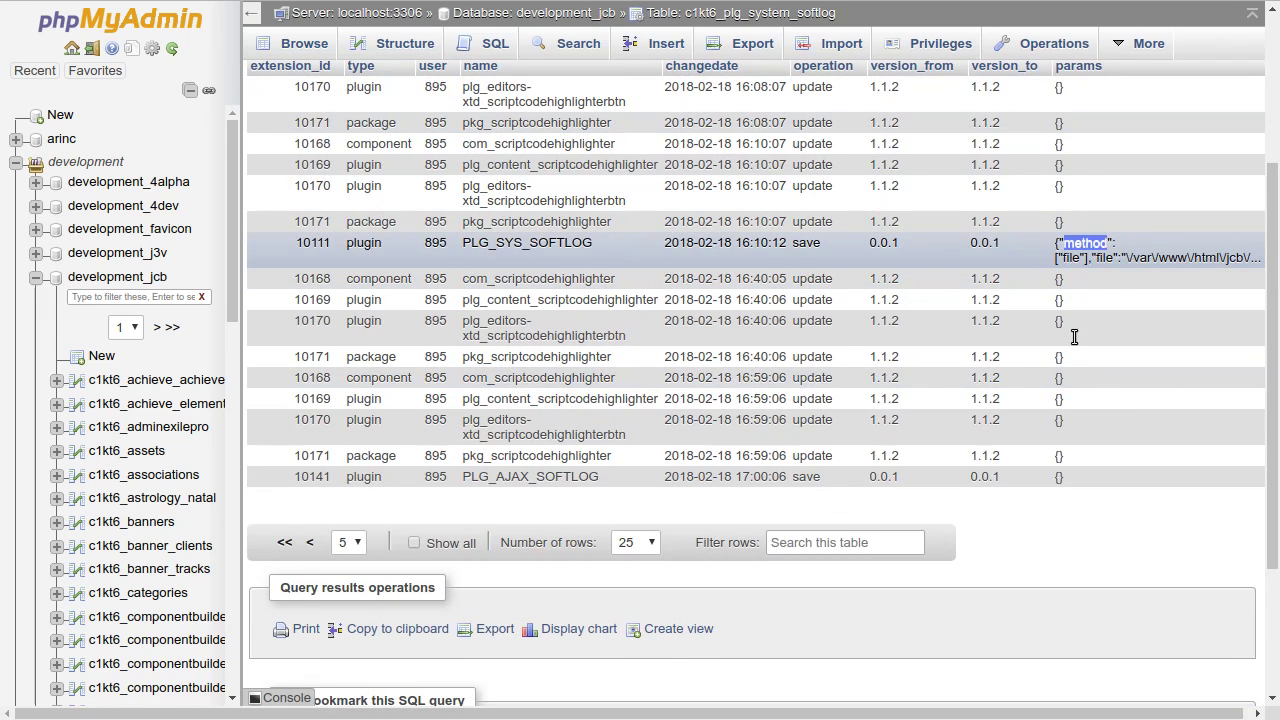
pyautogui.click(1060, 333)
pyautogui.moveTo(1055, 333); pyautogui.dragTo(1226, 349)
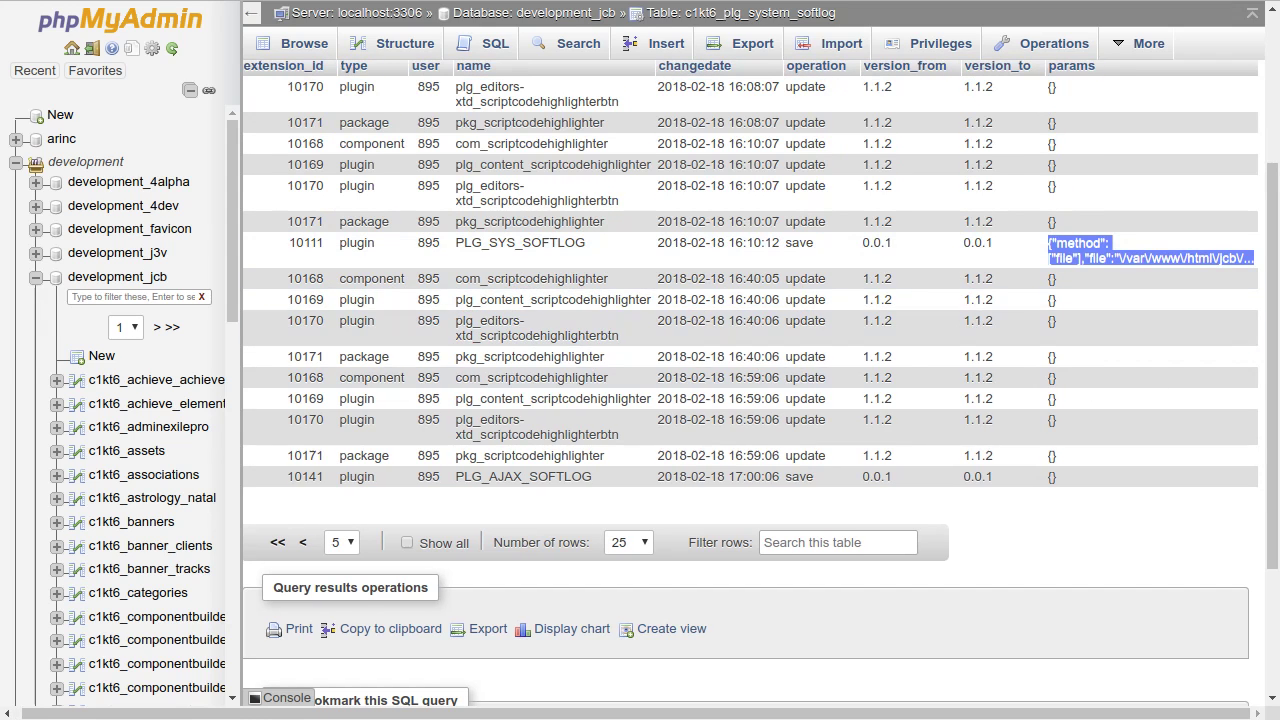
# Switch back to Joomla's Log Viewer and search the log for "softlog".
pyautogui.click(790, 1)
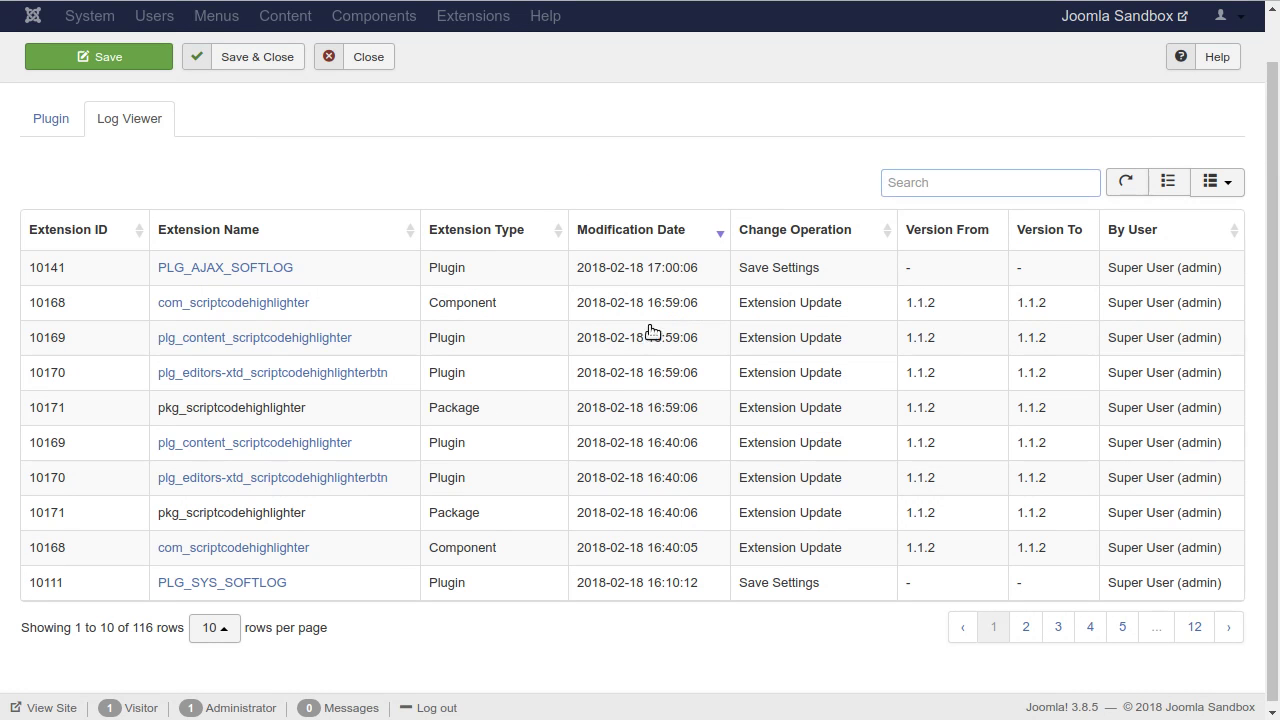
pyautogui.write('softlog')
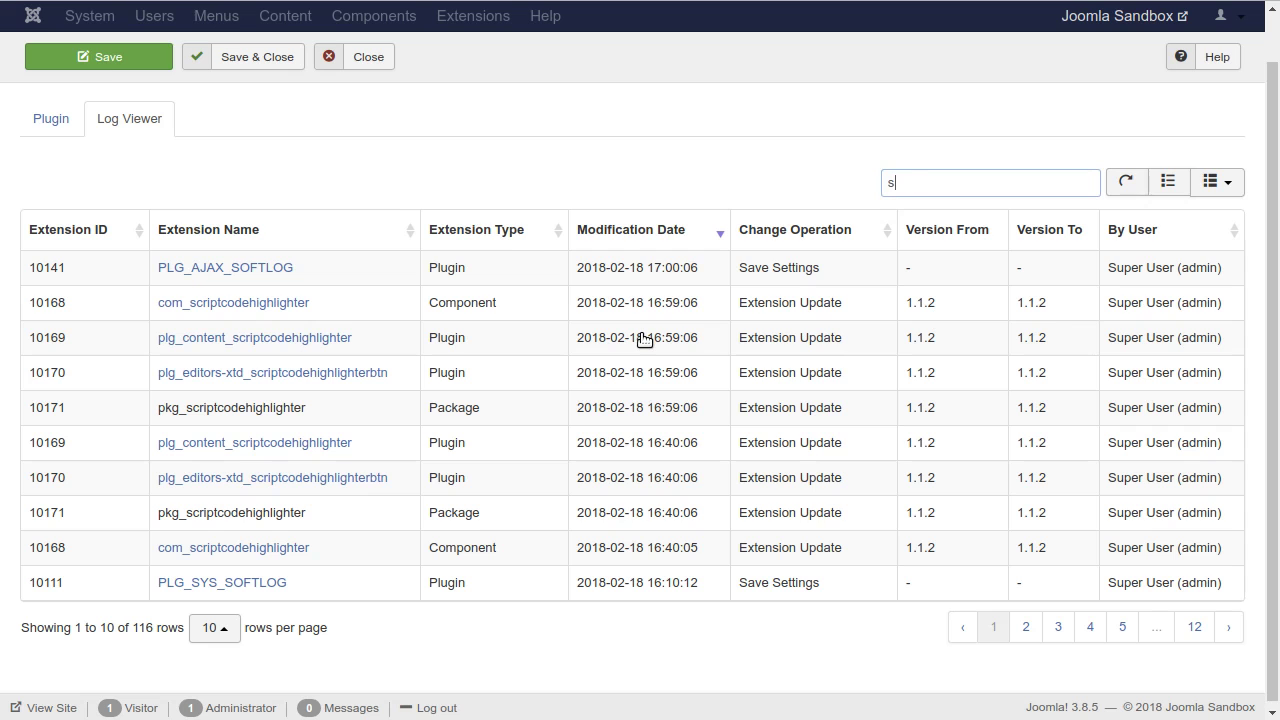